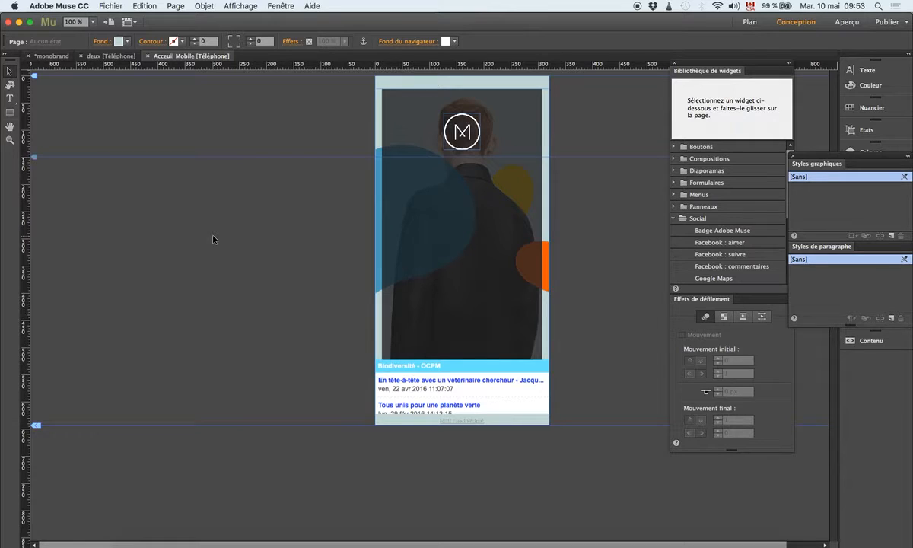
# Step: Review the desktop and phone page layouts in the monobrand site plan
pyautogui.click(67, 56)
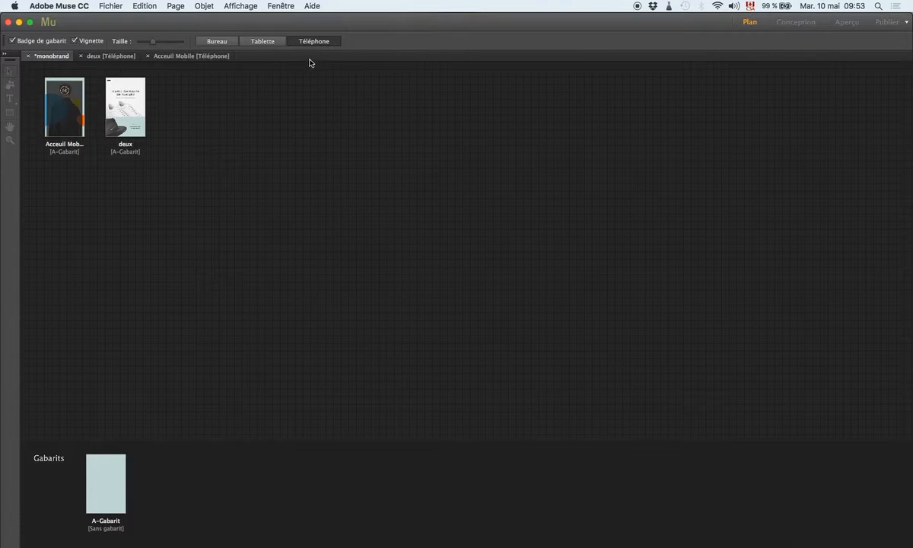
pyautogui.click(266, 42)
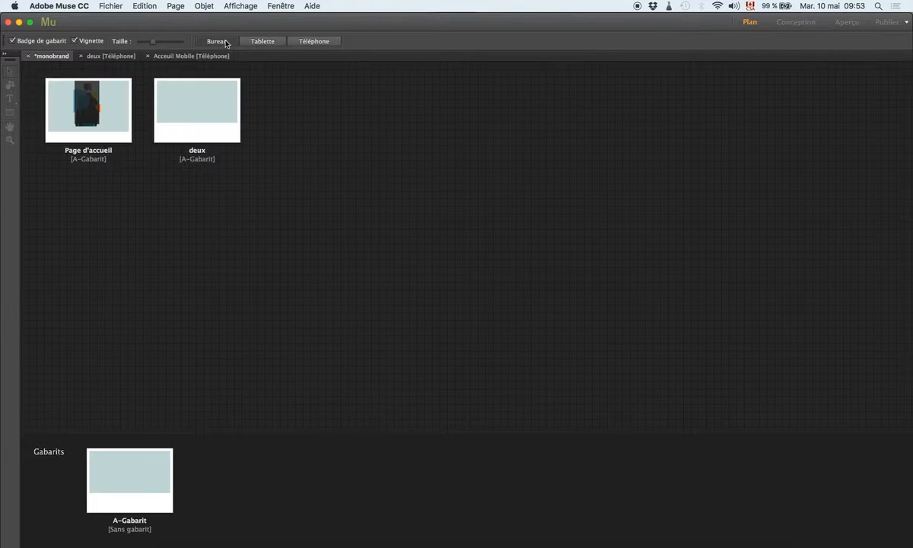
pyautogui.click(305, 42)
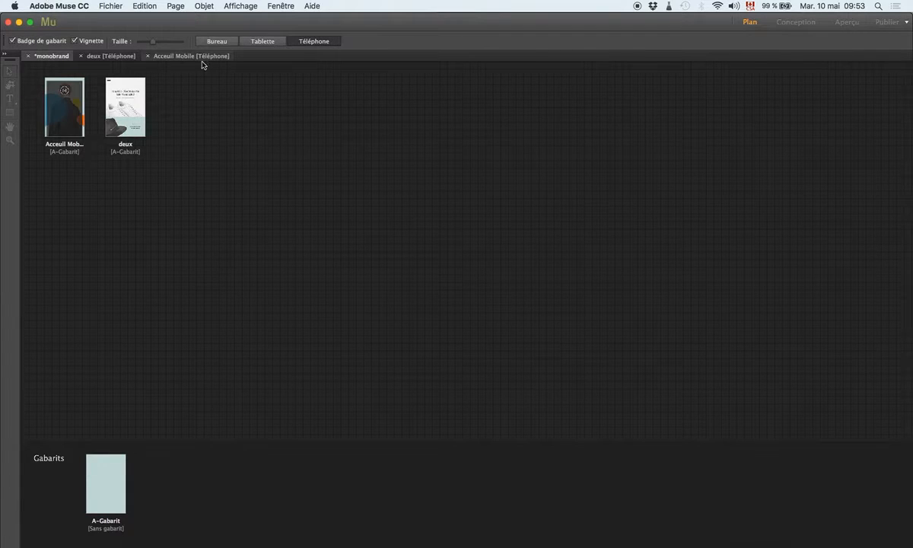
pyautogui.click(113, 6)
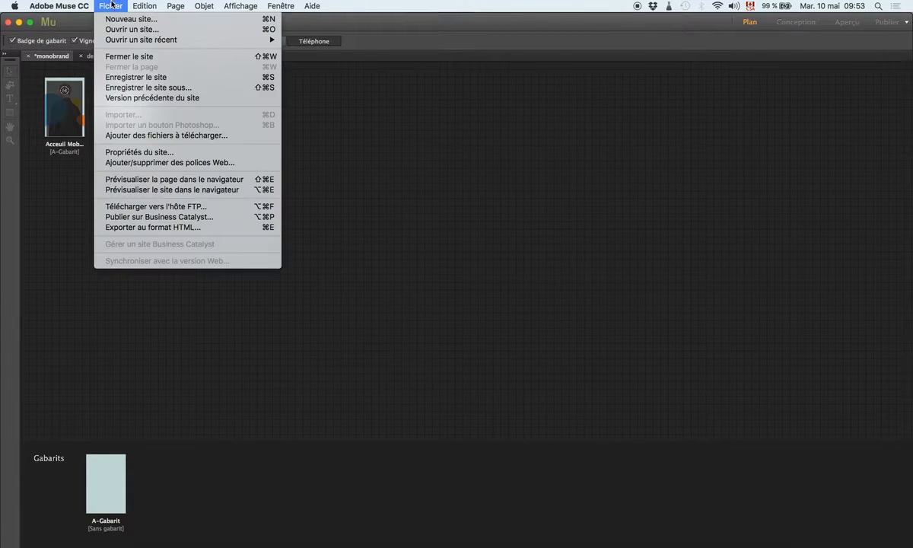
pyautogui.click(194, 227)
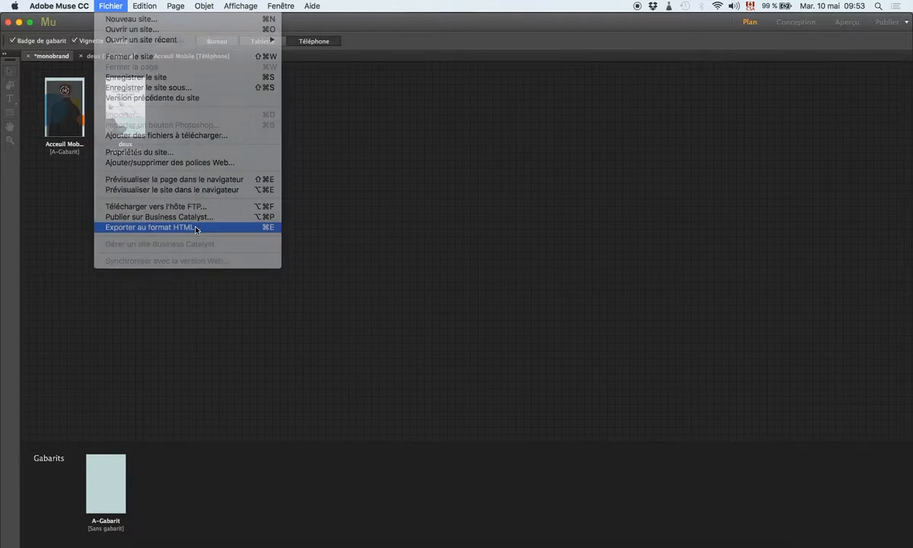
pyautogui.moveTo(370, 242); pyautogui.dragTo(146, 117)
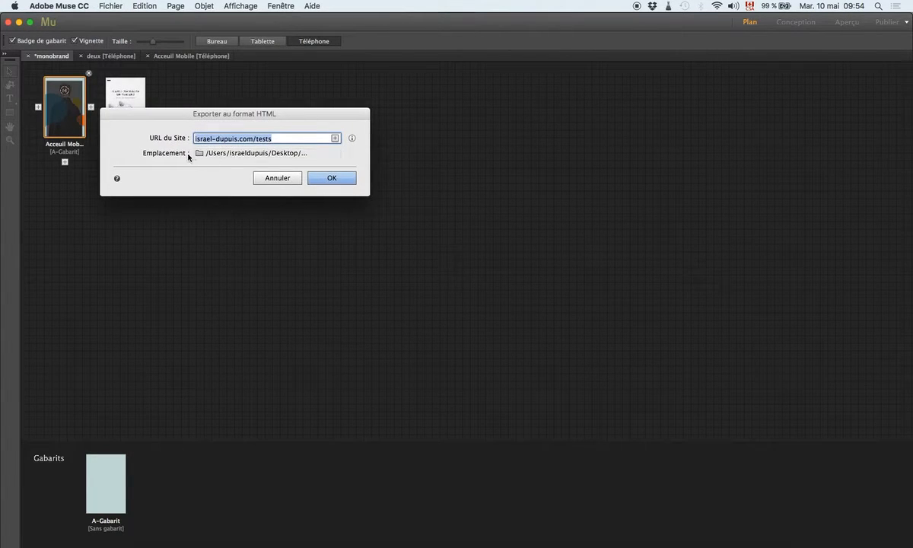
pyautogui.click(199, 154)
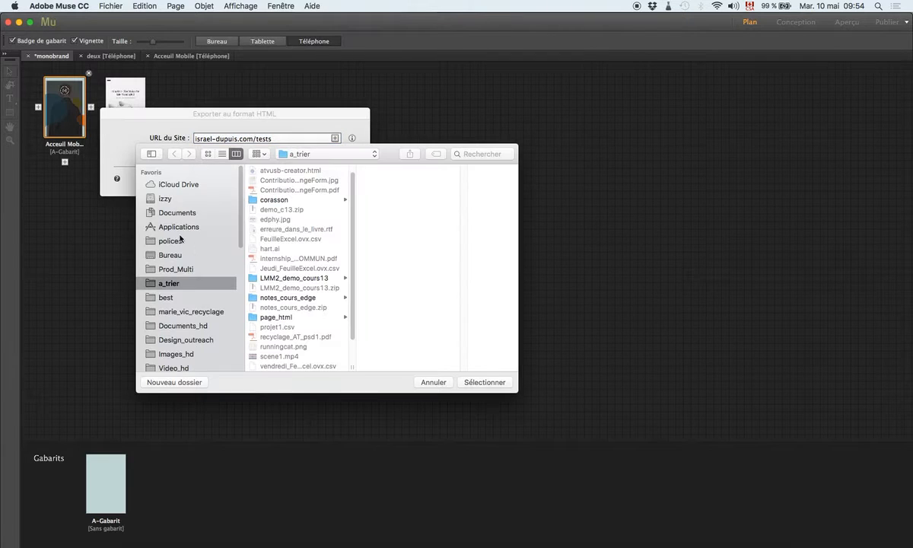
pyautogui.click(187, 257)
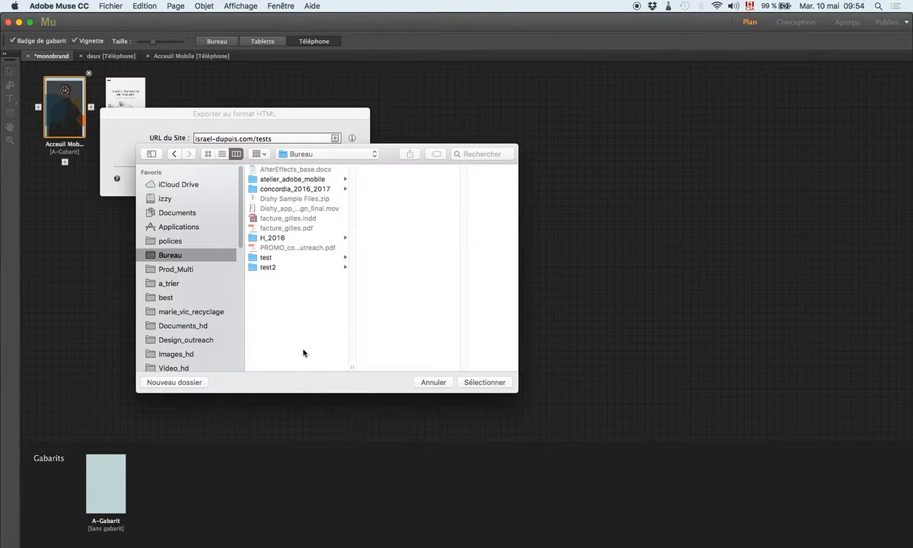
pyautogui.click(175, 382)
pyautogui.write('www')
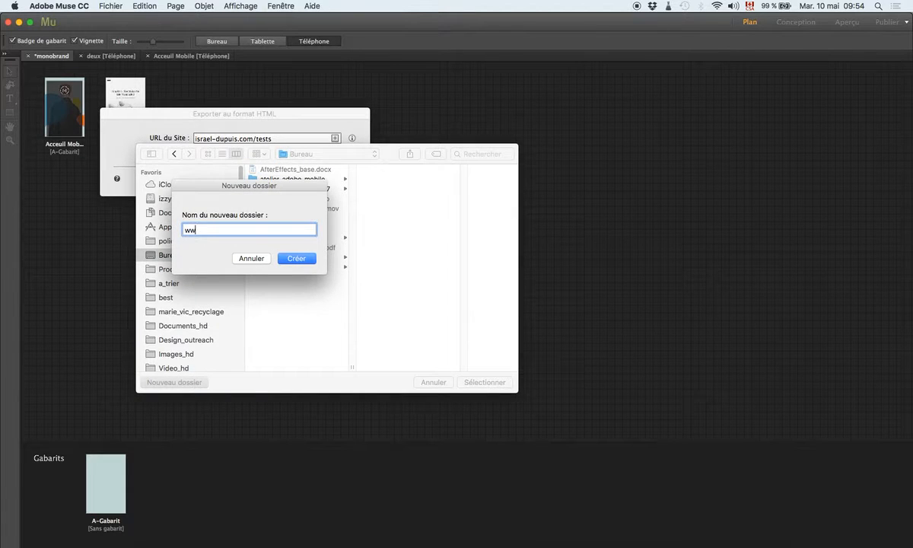
pyautogui.click(296, 259)
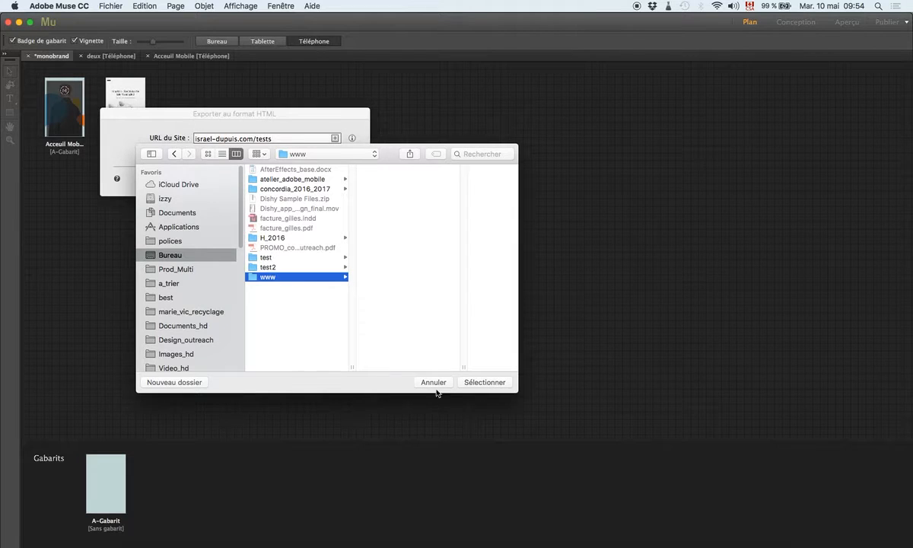
pyautogui.click(487, 382)
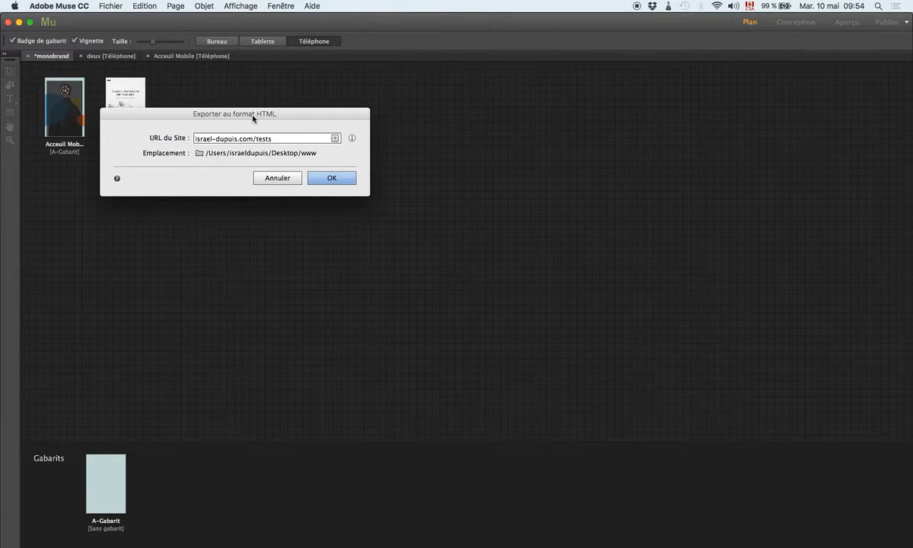
# Step: Change the folder part of the export's site URL to test_muse
pyautogui.click(274, 139)
pyautogui.write('muse')
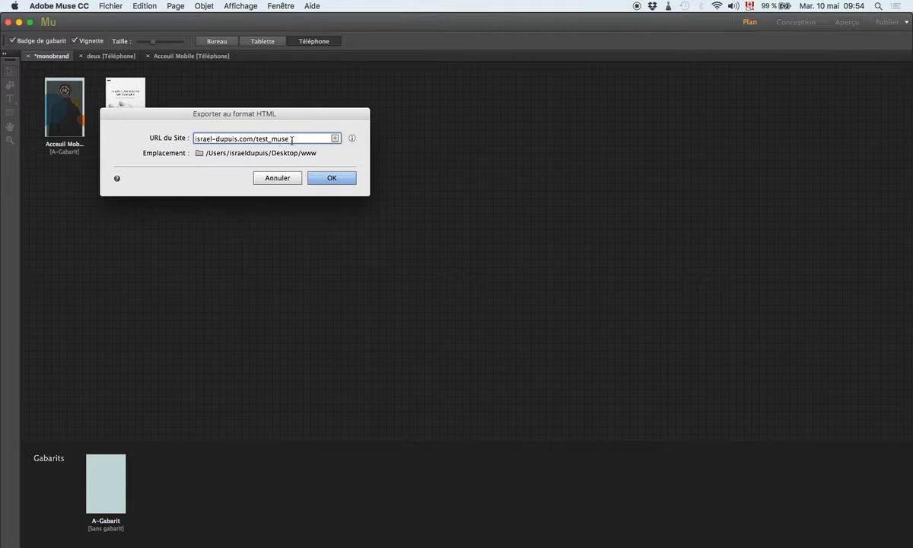
# Step: Examine the domain and subfolder parts of the site URL in the HTML export settings
pyautogui.moveTo(289, 139); pyautogui.dragTo(194, 132)
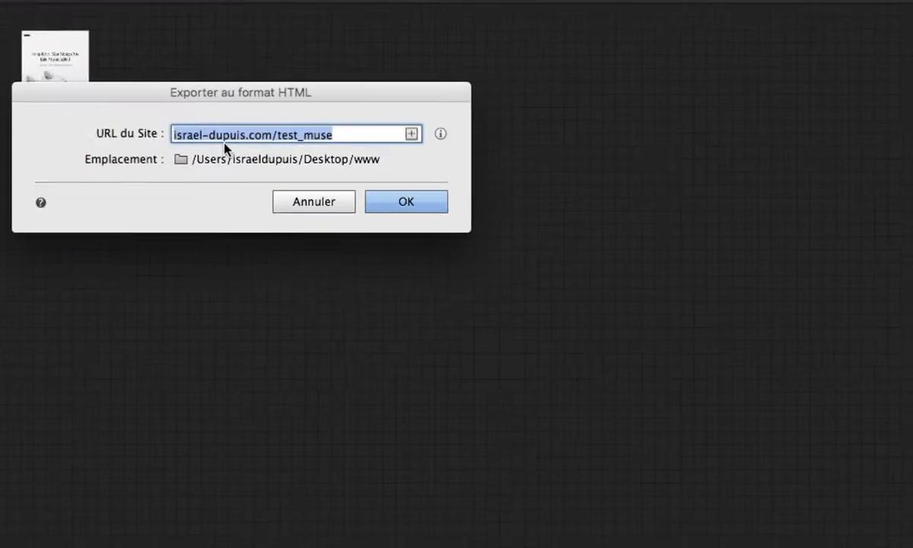
pyautogui.click(299, 137)
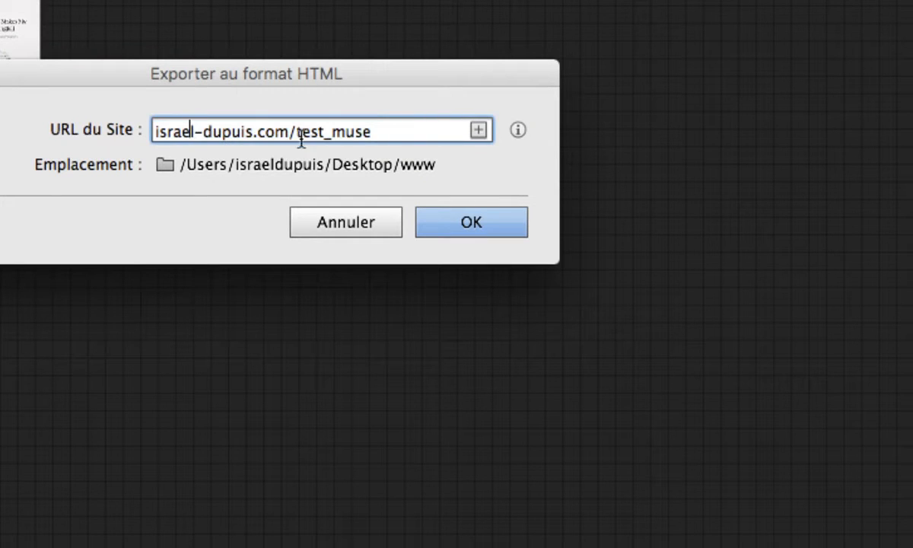
pyautogui.moveTo(296, 134); pyautogui.dragTo(154, 132)
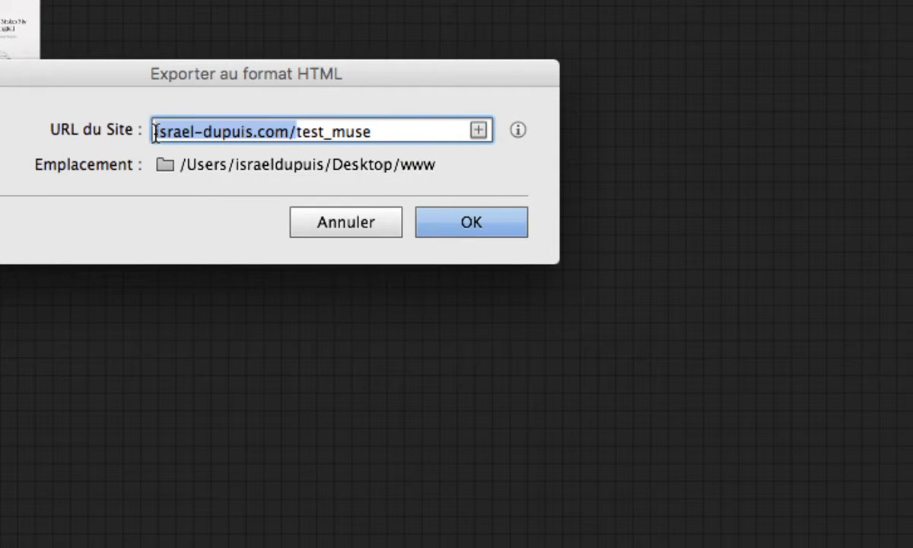
pyautogui.click(198, 132)
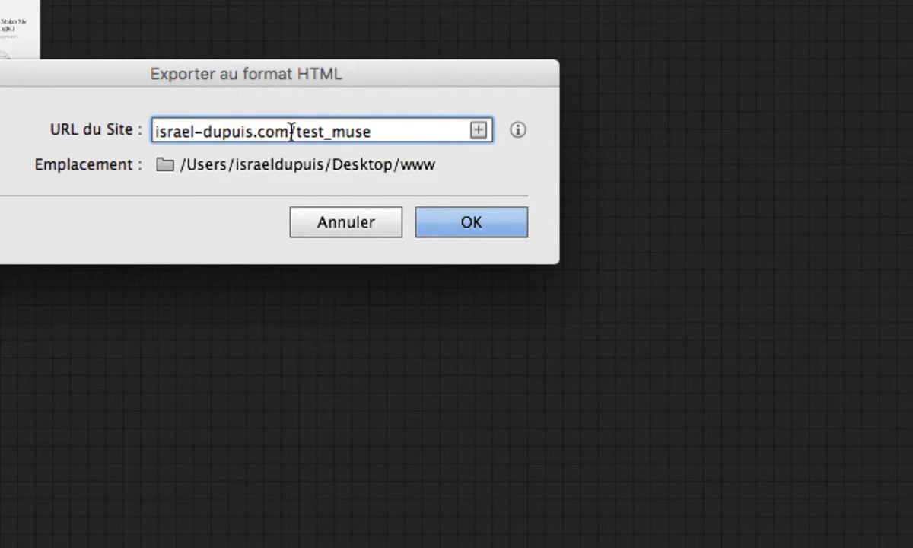
pyautogui.moveTo(293, 133); pyautogui.dragTo(139, 128)
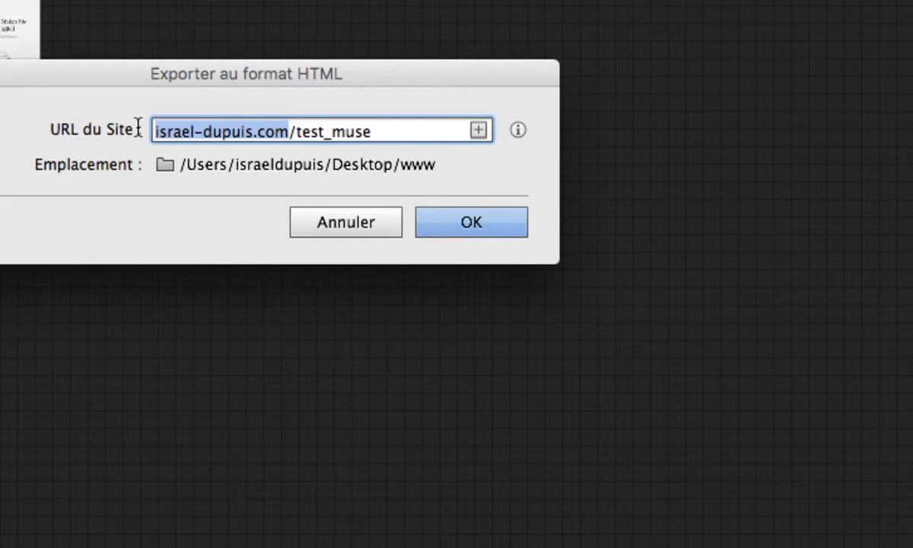
pyautogui.click(287, 131)
pyautogui.moveTo(347, 131); pyautogui.dragTo(296, 132)
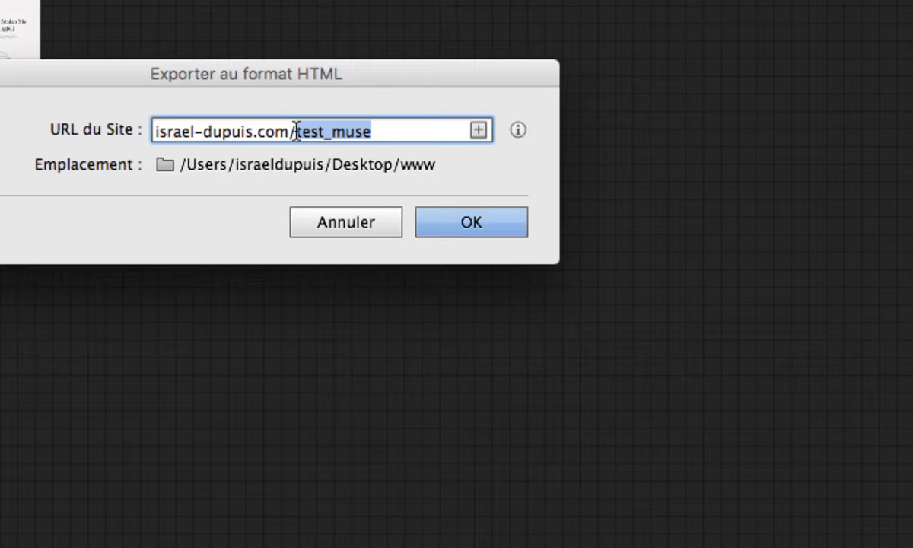
pyautogui.moveTo(289, 132); pyautogui.dragTo(153, 125)
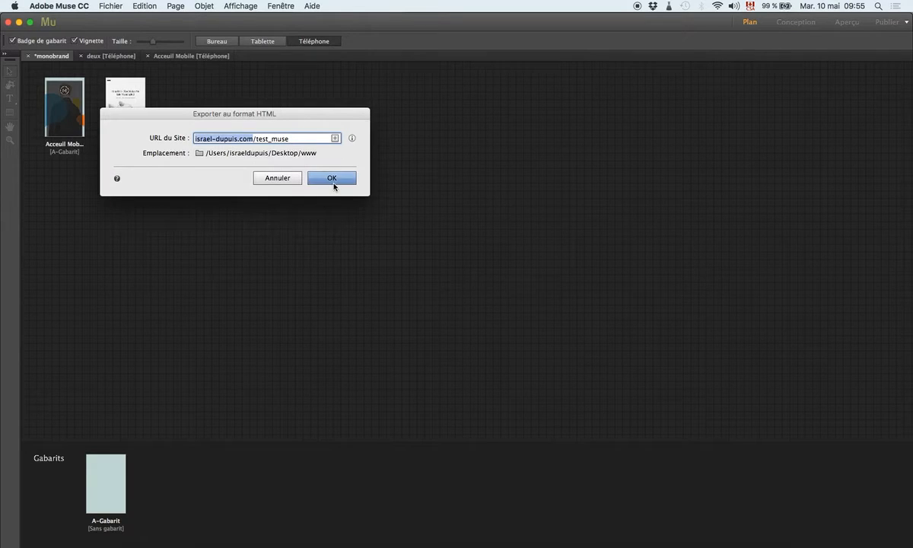
# Step: Run the HTML export and dismiss its completion dialog
pyautogui.click(334, 181)
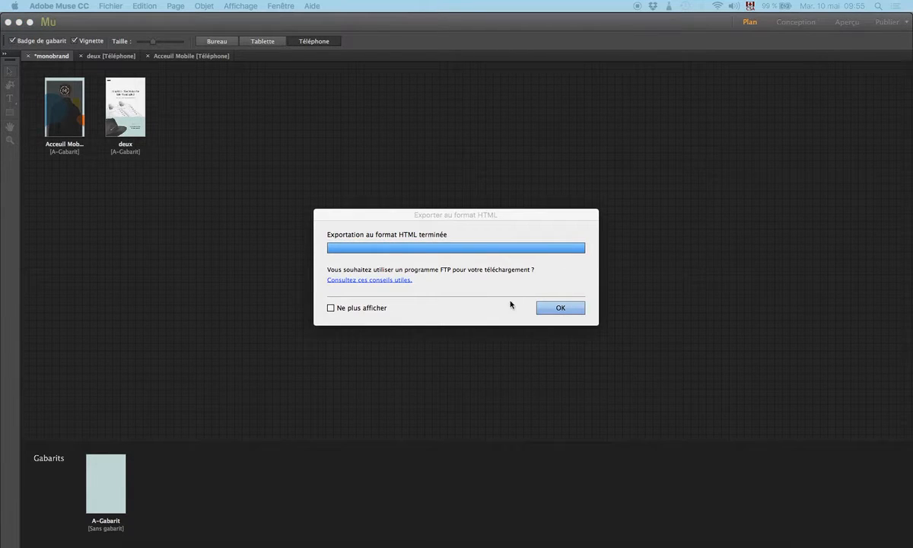
pyautogui.click(550, 310)
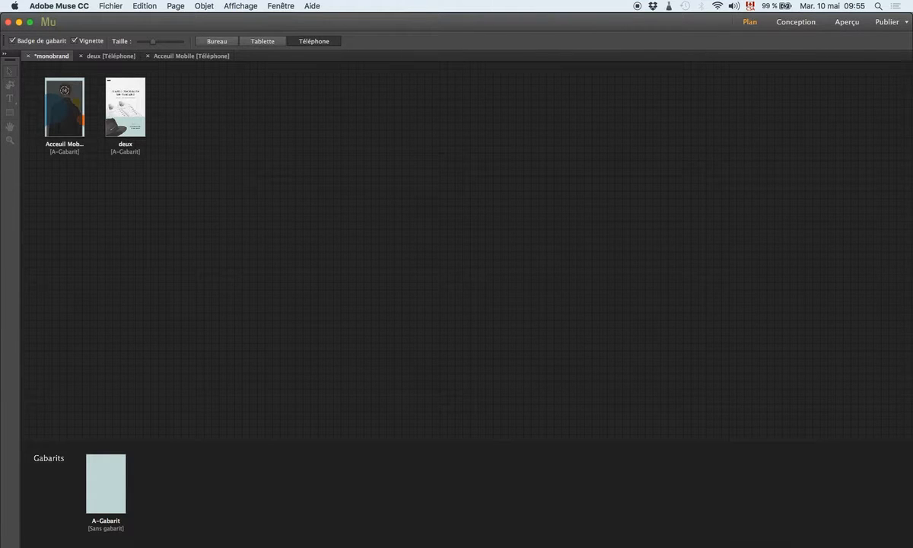
# Step: Switch to Finder and show the contents of the www folder on the Desktop
pyautogui.moveTo(912, 95)
pyautogui.mouseDown()
pyautogui.moveTo(307, 93)
pyautogui.moveTo(912, 99)
pyautogui.mouseUp()
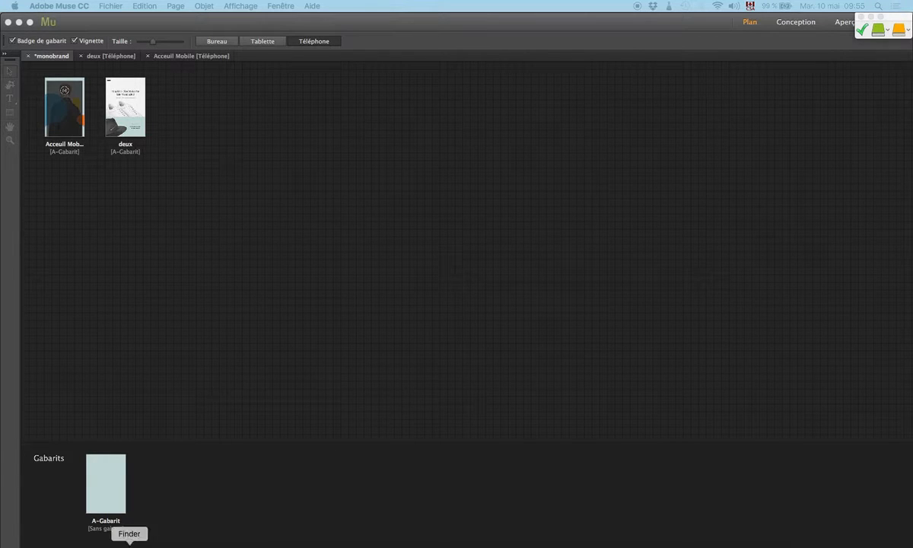
pyautogui.click(129, 546)
pyautogui.scroll(5, 165, 342)
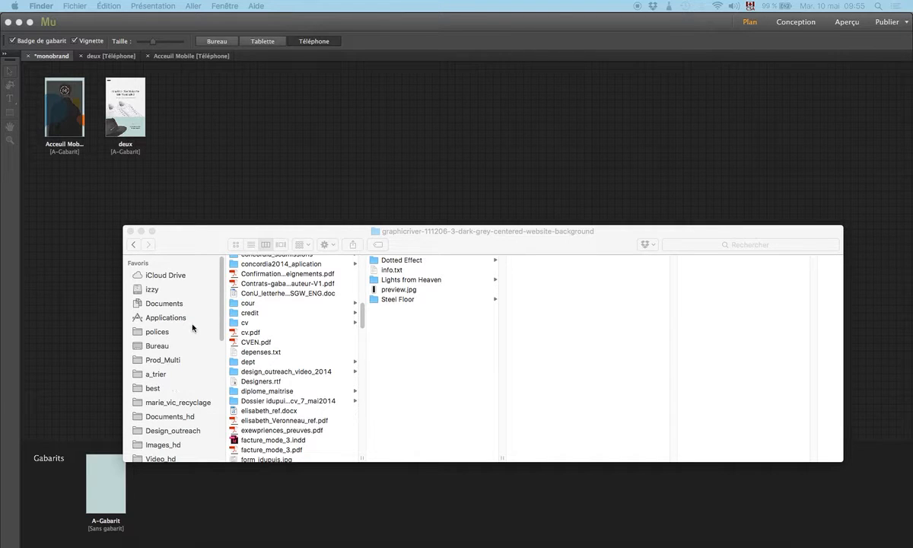
pyautogui.click(165, 349)
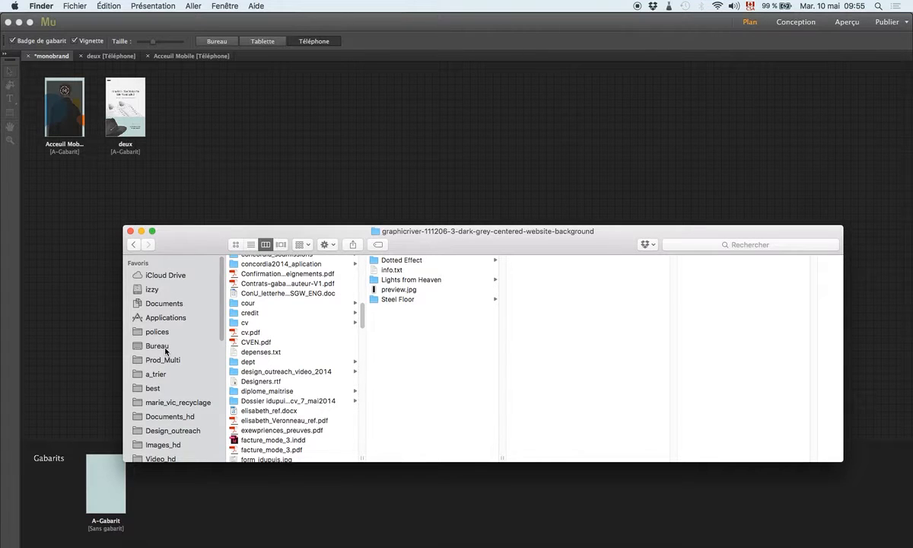
pyautogui.click(165, 349)
pyautogui.click(269, 369)
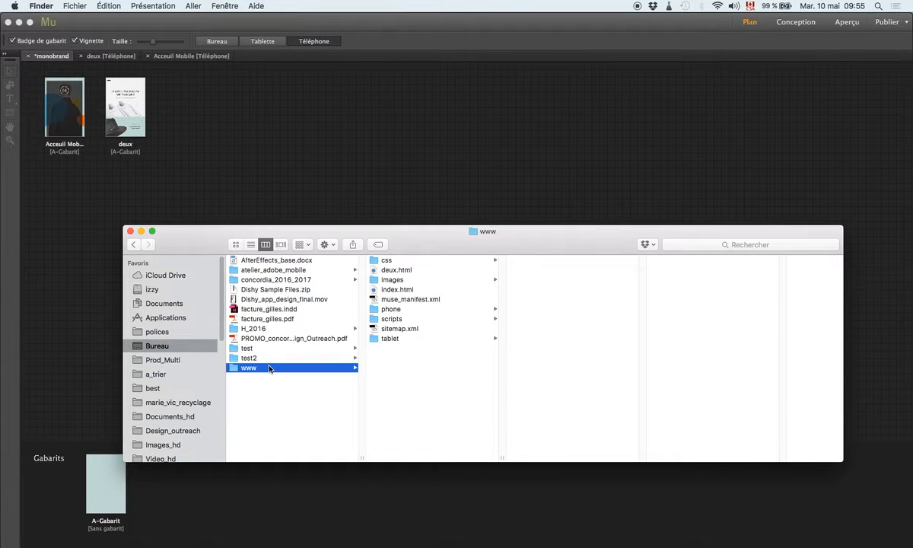
# Step: Inspect the exported index.html, deux.html, sitemap.xml and muse_manifest.xml files in the www folder
pyautogui.click(388, 290)
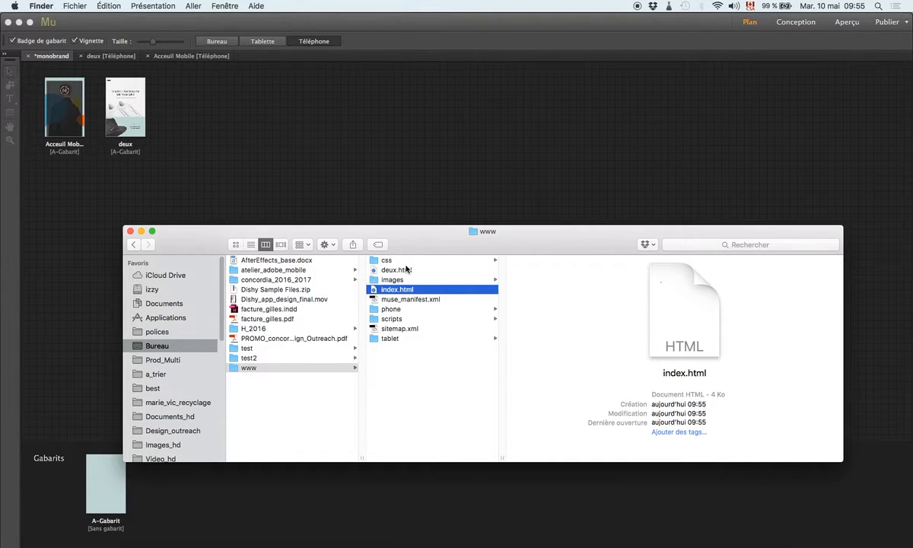
pyautogui.click(407, 270)
pyautogui.click(407, 329)
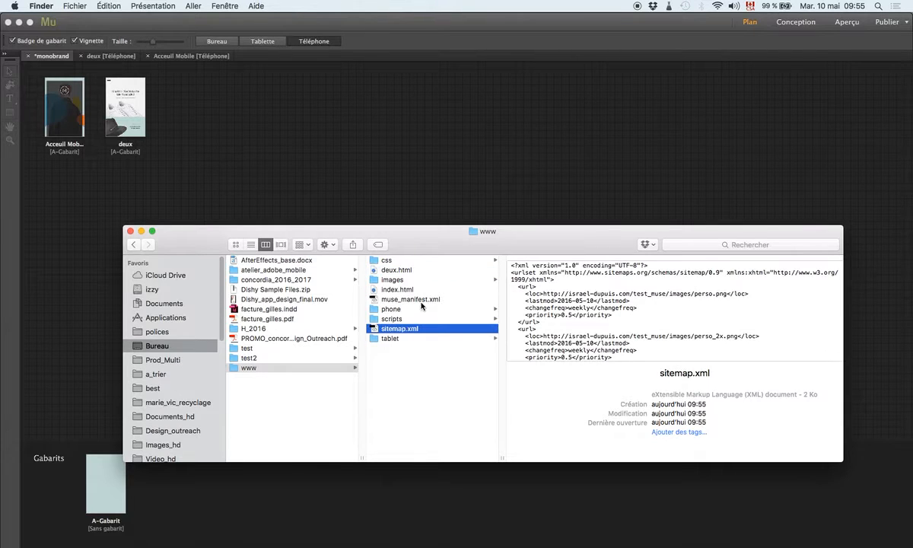
pyautogui.click(414, 300)
# Step: Open the www folder's index.html in Brackets, review its code from start to end, and close the editor window
pyautogui.click(408, 290)
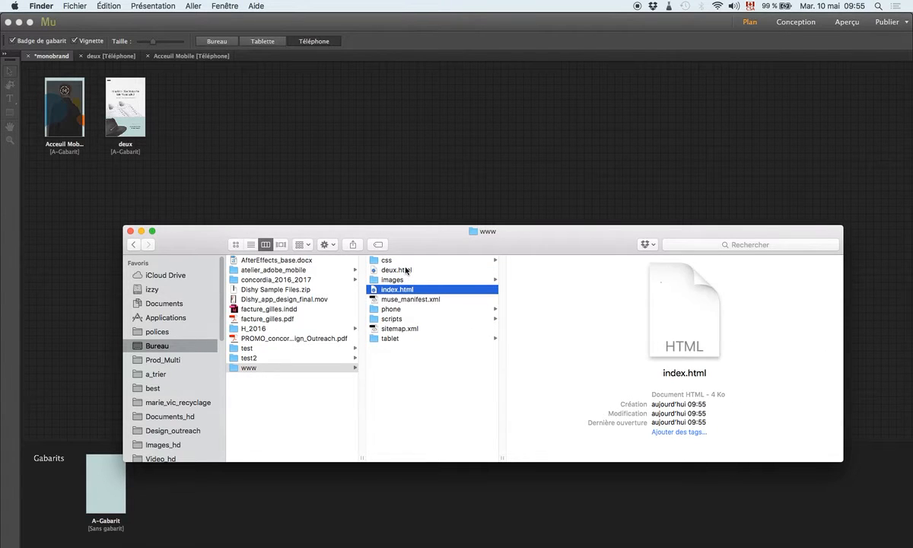
pyautogui.rightClick(408, 294)
pyautogui.moveTo(428, 308)
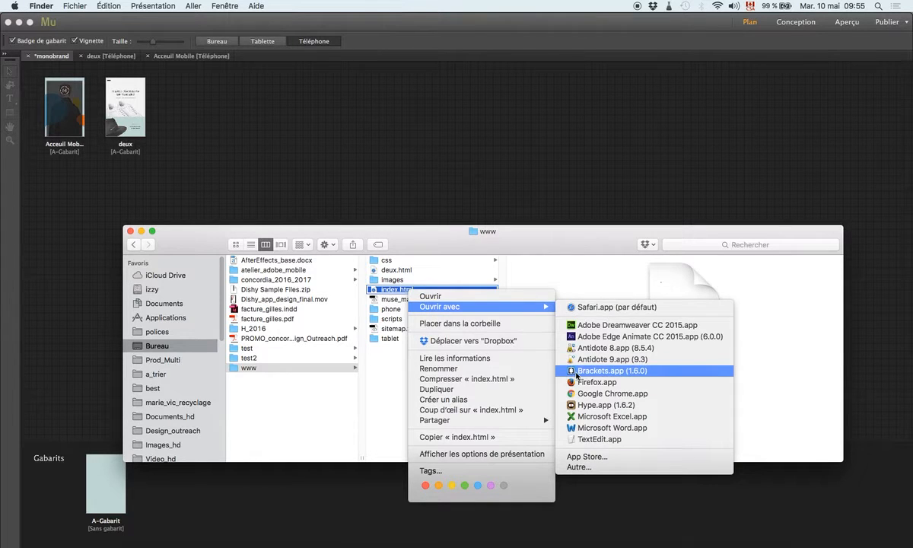
pyautogui.click(577, 372)
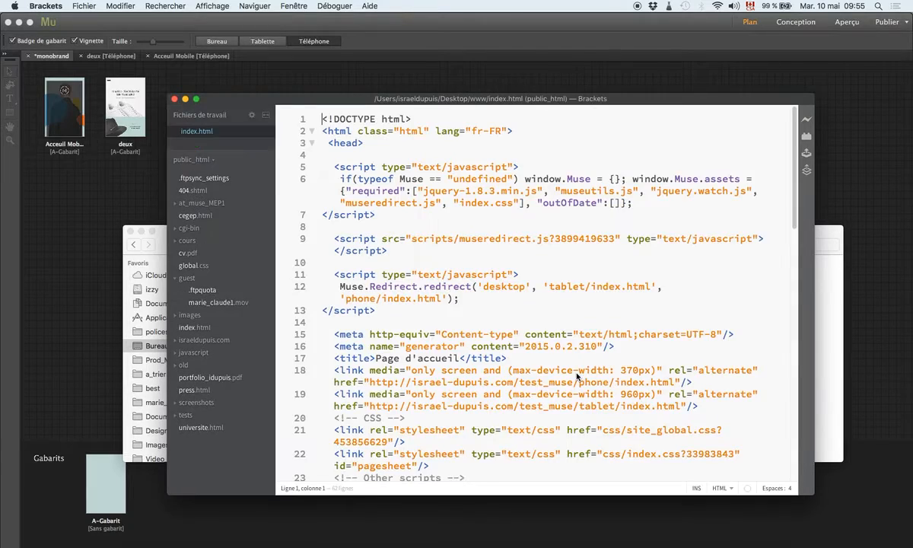
pyautogui.scroll(-15, 487, 265)
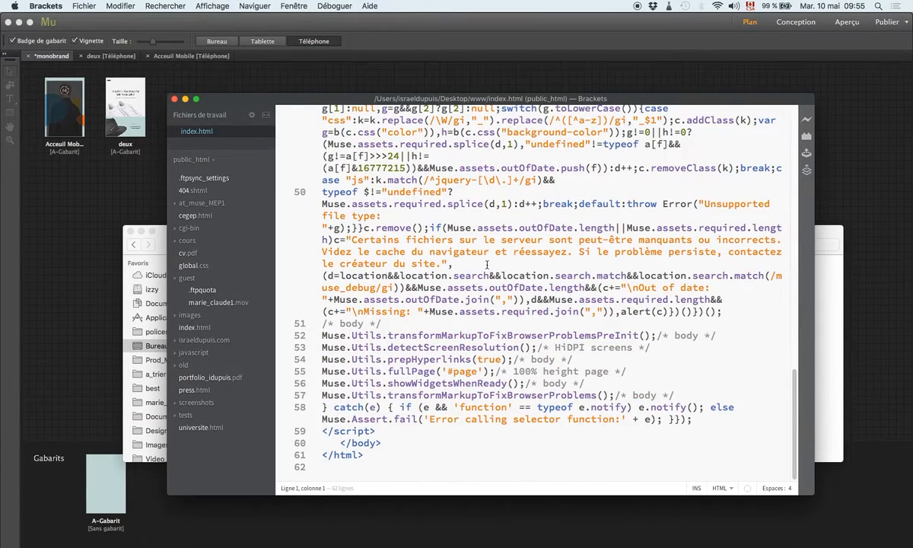
pyautogui.scroll(12, 487, 264)
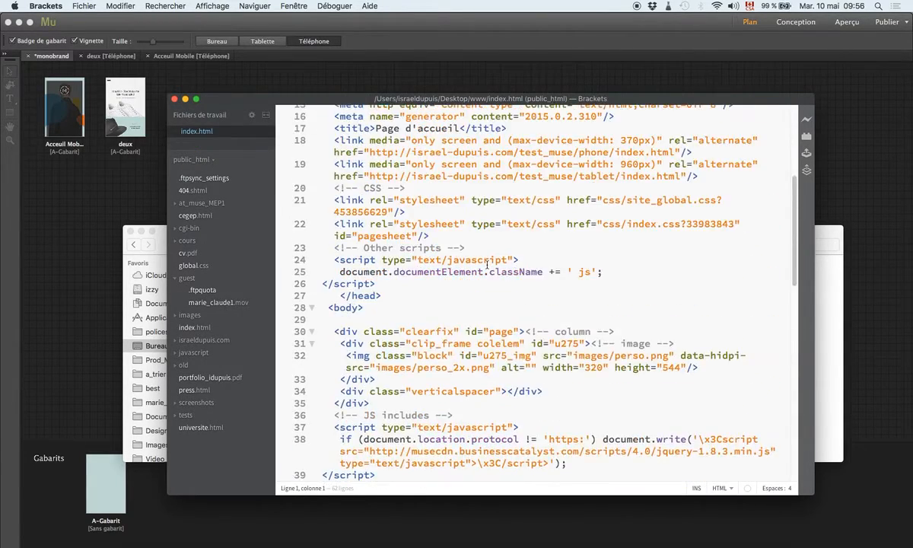
pyautogui.scroll(5, 487, 265)
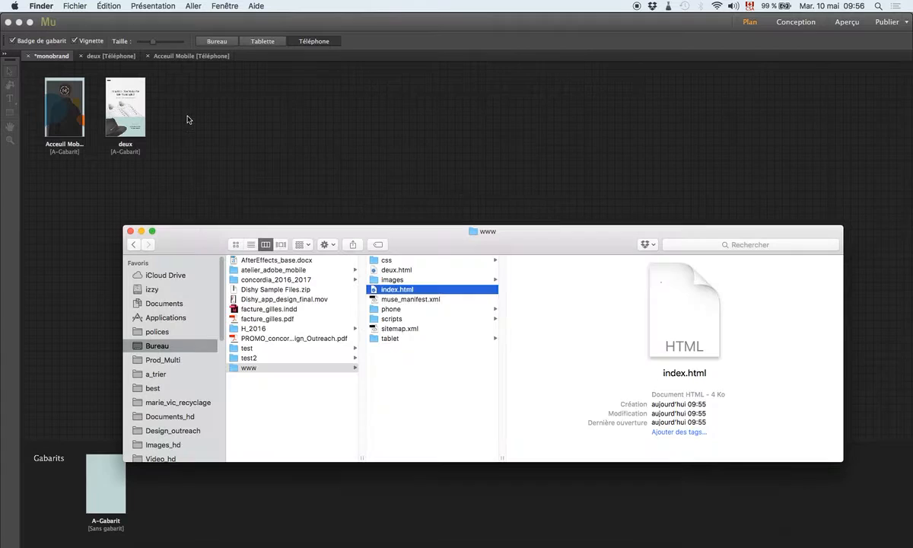
pyautogui.click(173, 99)
# Step: Open index.html from the www folder's phone subfolder in Brackets
pyautogui.click(426, 357)
pyautogui.click(414, 311)
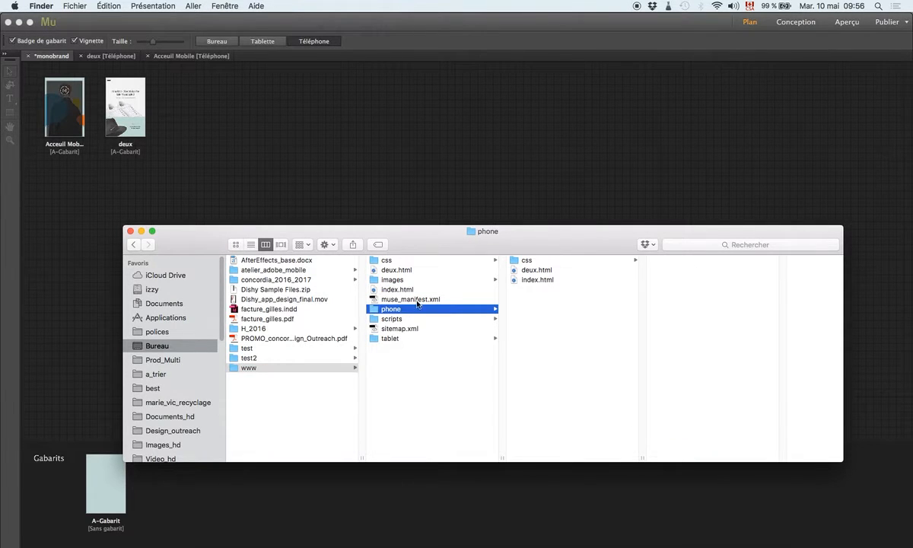
pyautogui.click(531, 283)
pyautogui.rightClick(532, 281)
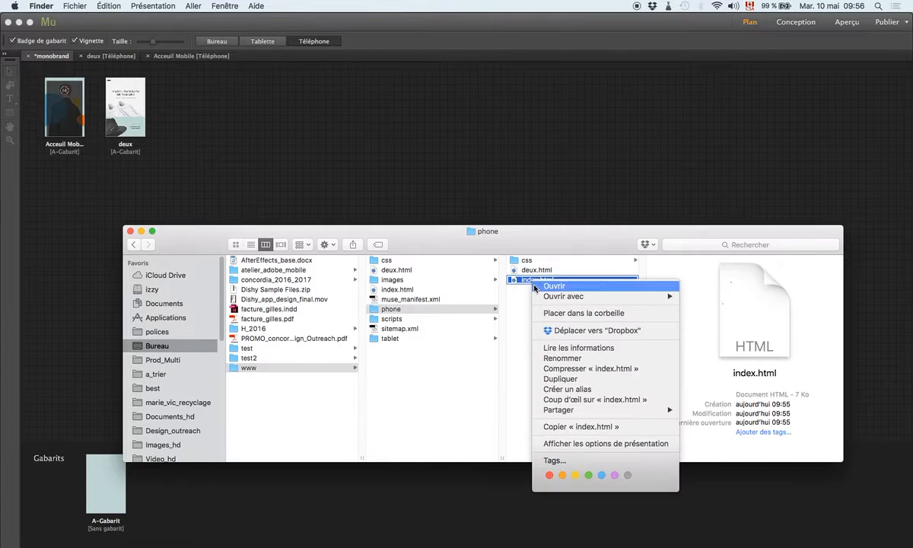
pyautogui.moveTo(578, 296)
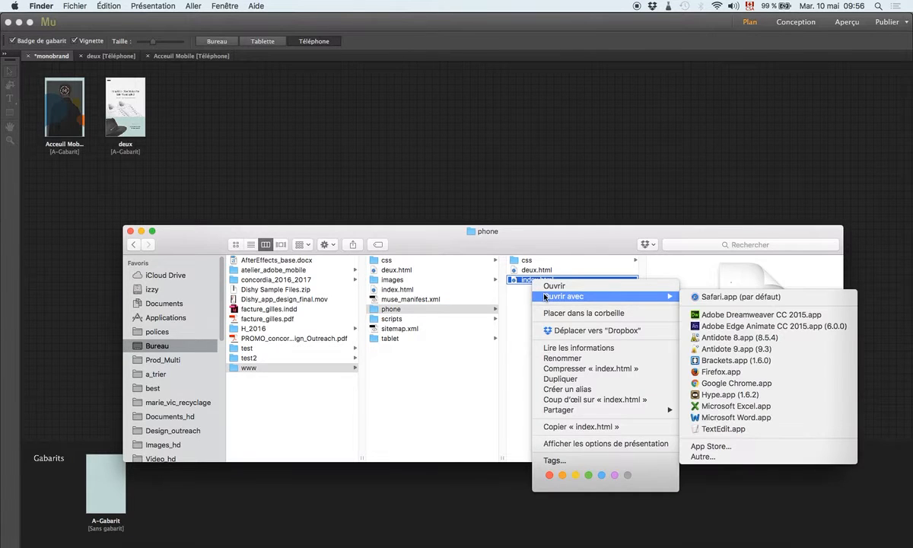
pyautogui.click(789, 362)
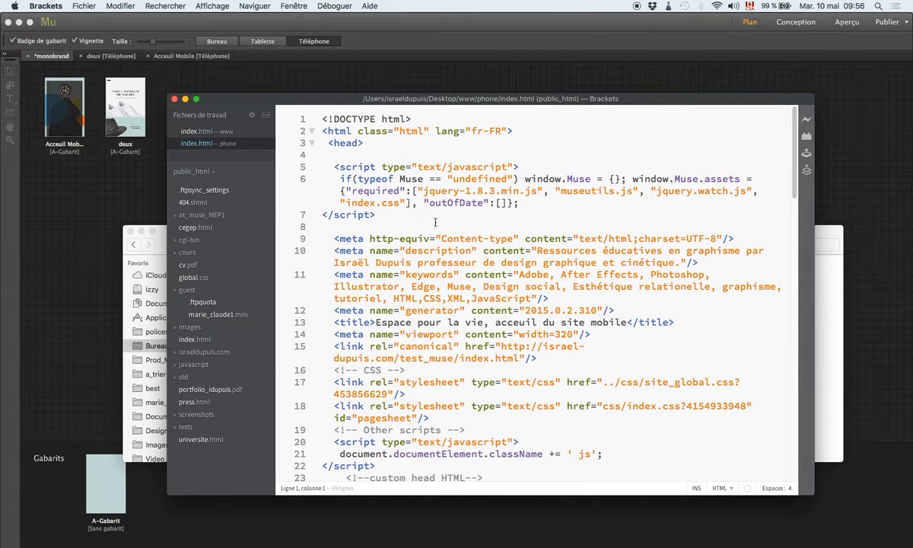
# Step: Examine the content-type, description, keywords and generator meta tags in the phone version's index.html
pyautogui.click(388, 239)
pyautogui.press('Down')
pyautogui.click(388, 239)
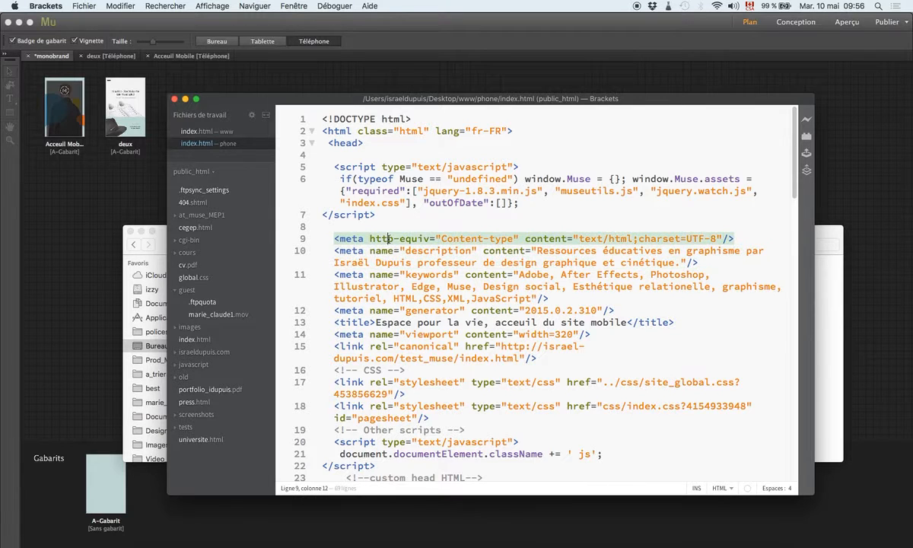
pyautogui.press('Down')
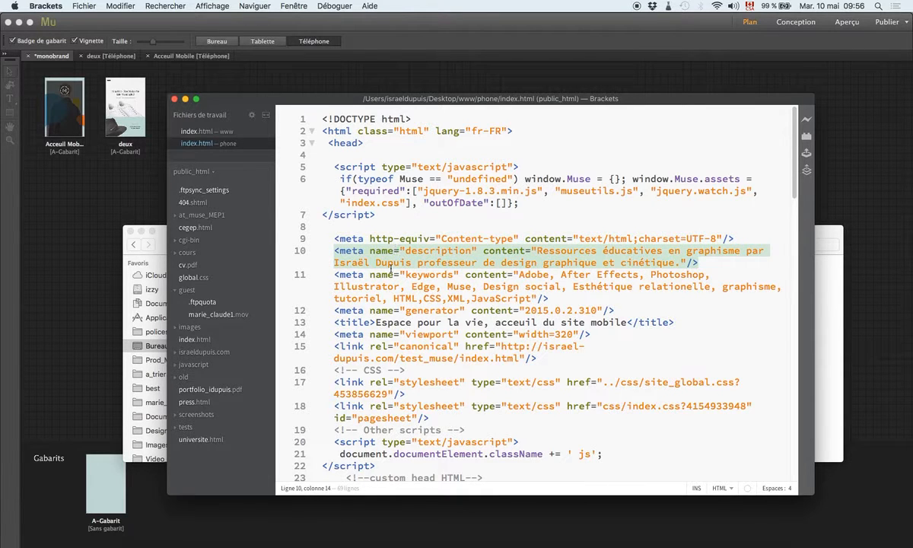
pyautogui.click(393, 274)
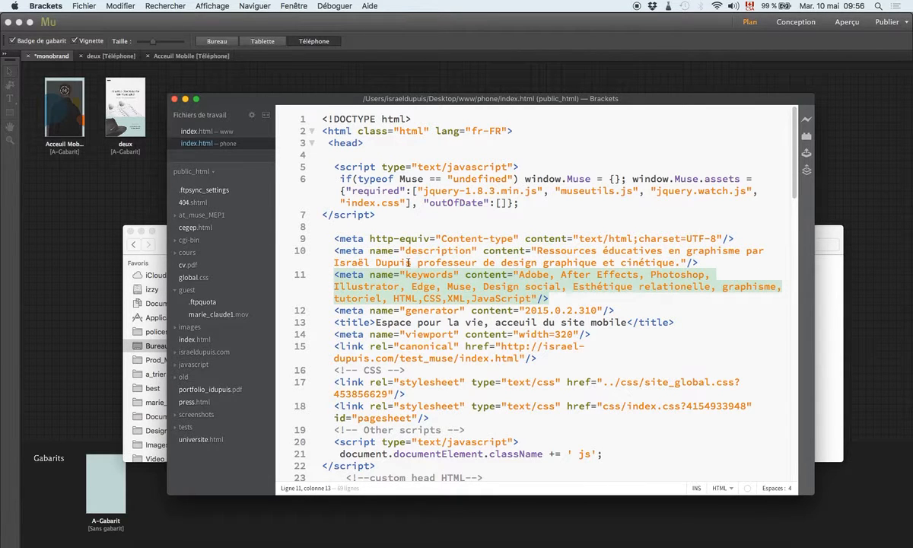
pyautogui.click(406, 251)
pyautogui.click(406, 310)
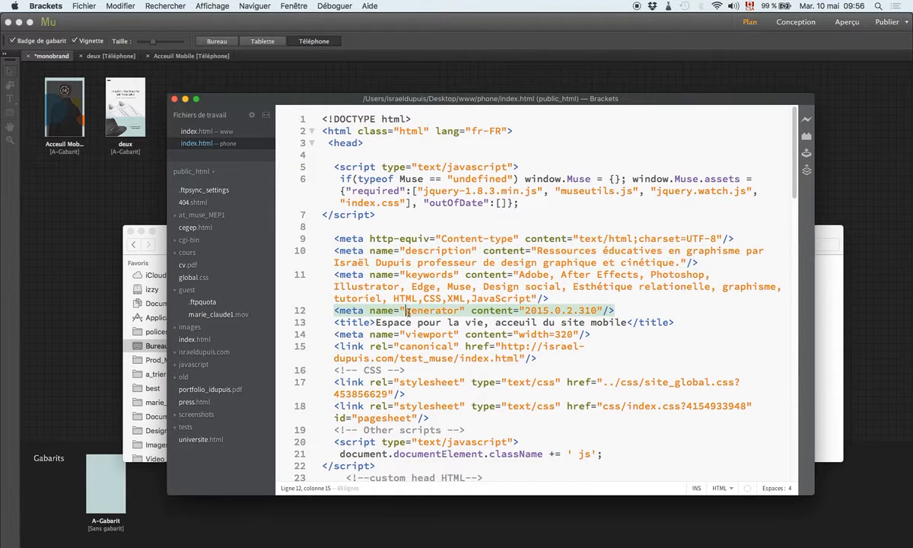
pyautogui.click(382, 287)
pyautogui.click(403, 251)
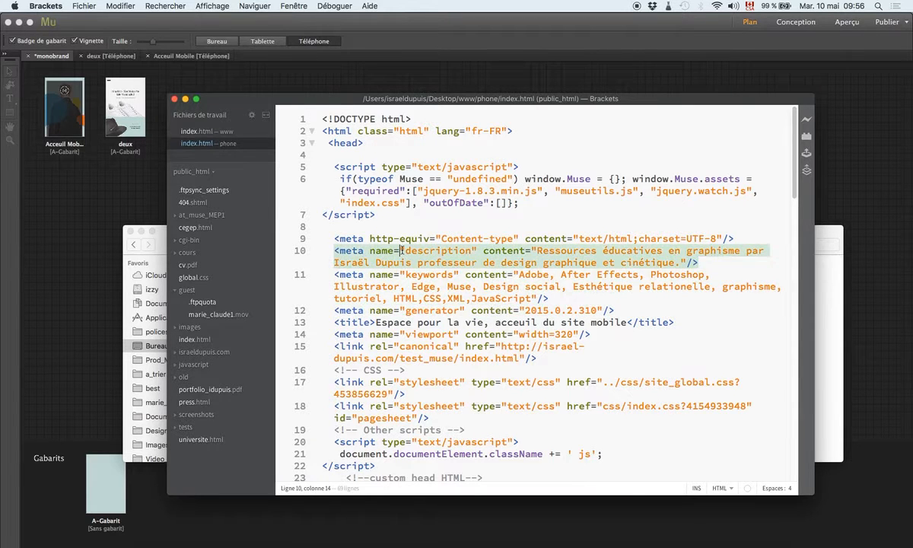
# Step: Review the author meta tag, the page title and the remaining code of the phone version's index.html
pyautogui.scroll(-3, 431, 331)
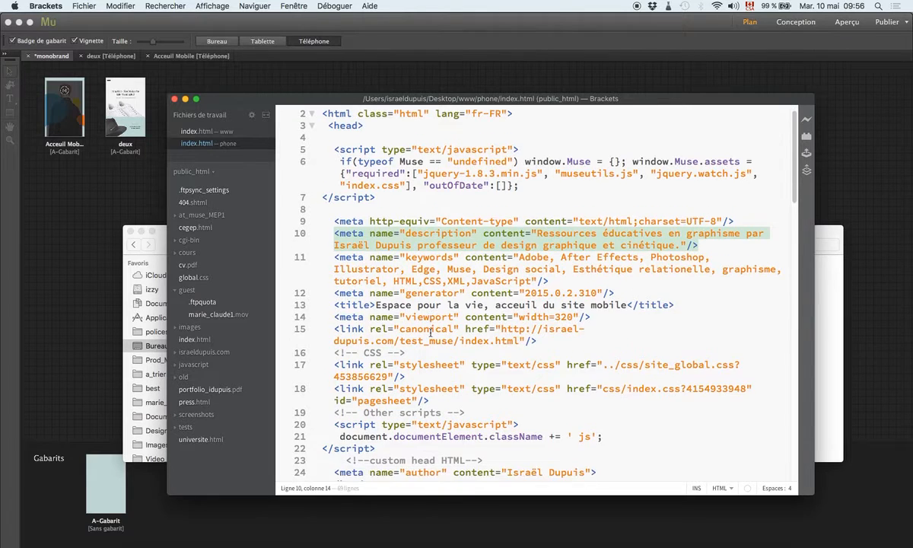
pyautogui.click(435, 400)
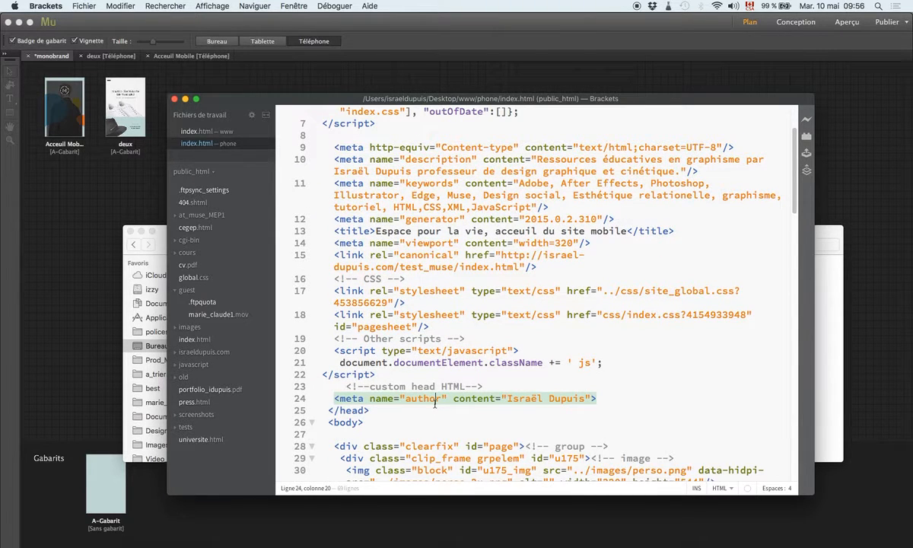
pyautogui.click(351, 230)
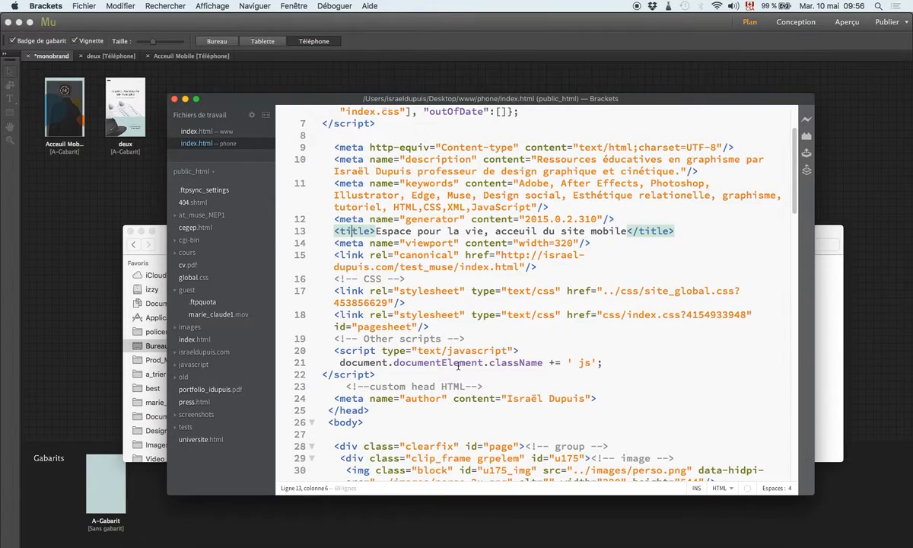
pyautogui.scroll(-20, 429, 343)
pyautogui.scroll(20, 458, 365)
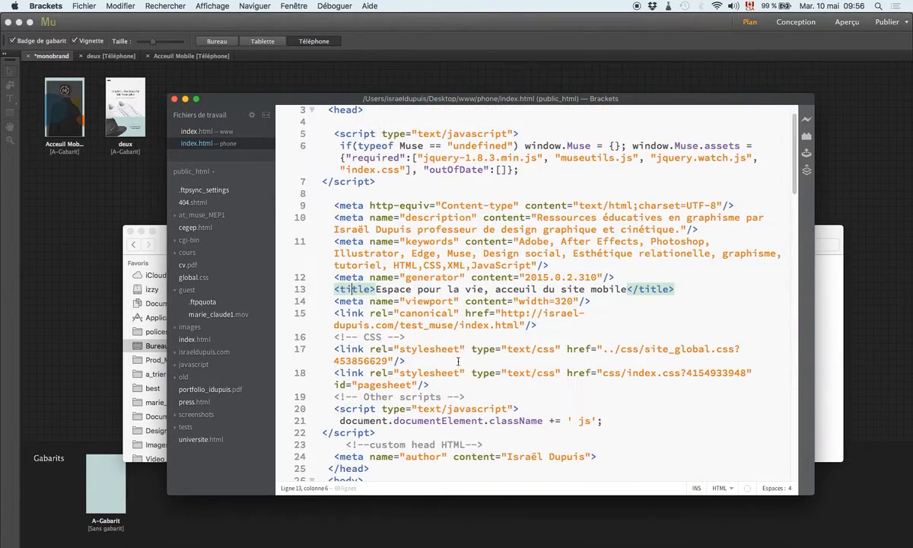
# Step: Move the Brackets window out of the way and show the contents of the tablet folder in Finder
pyautogui.moveTo(234, 108); pyautogui.dragTo(659, 213)
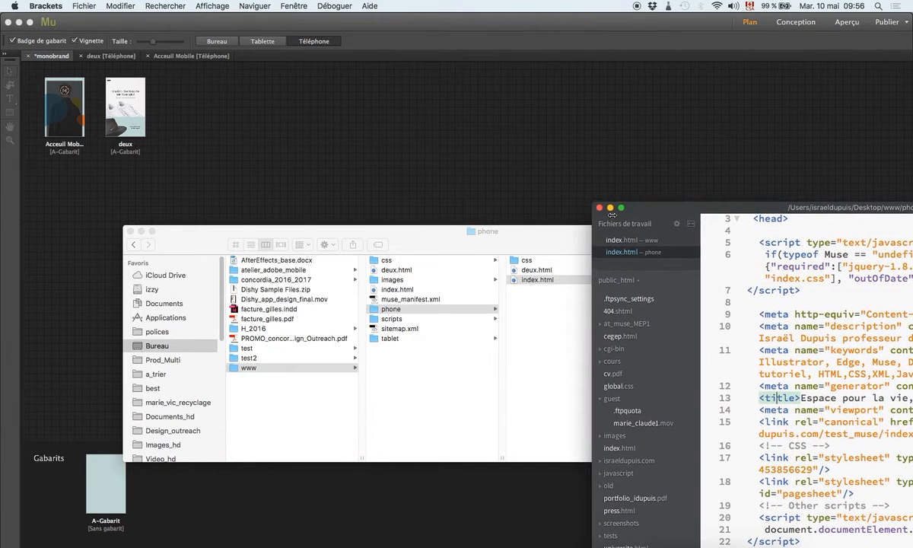
pyautogui.press('super+h')
pyautogui.click(443, 340)
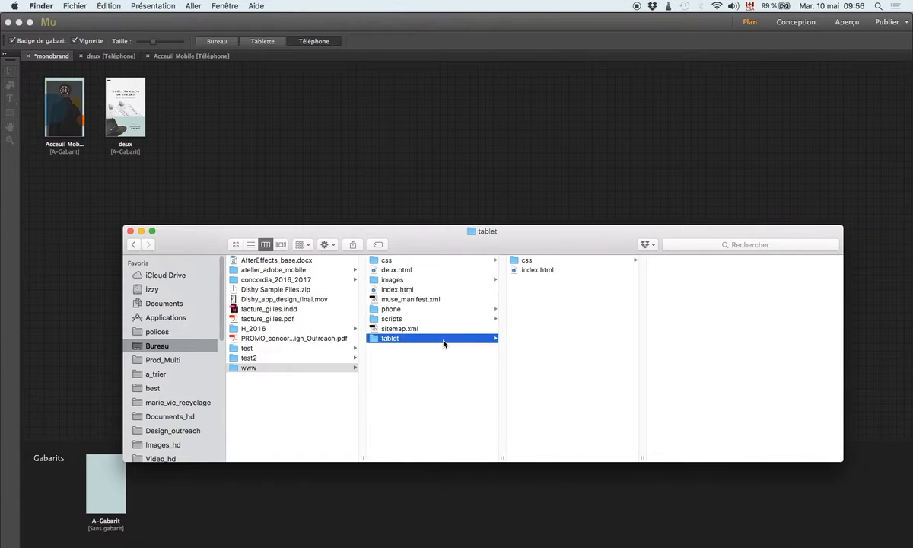
# Step: Open the www folder's main index.html in Brackets and examine its opening script and the museredirect.js reference
pyautogui.click(415, 290)
pyautogui.rightClick(418, 289)
pyautogui.moveTo(449, 304)
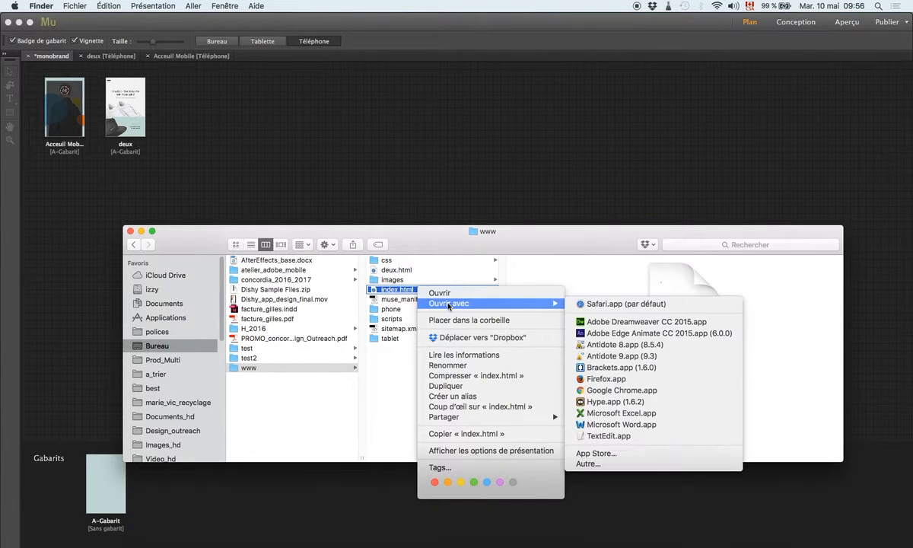
pyautogui.click(618, 367)
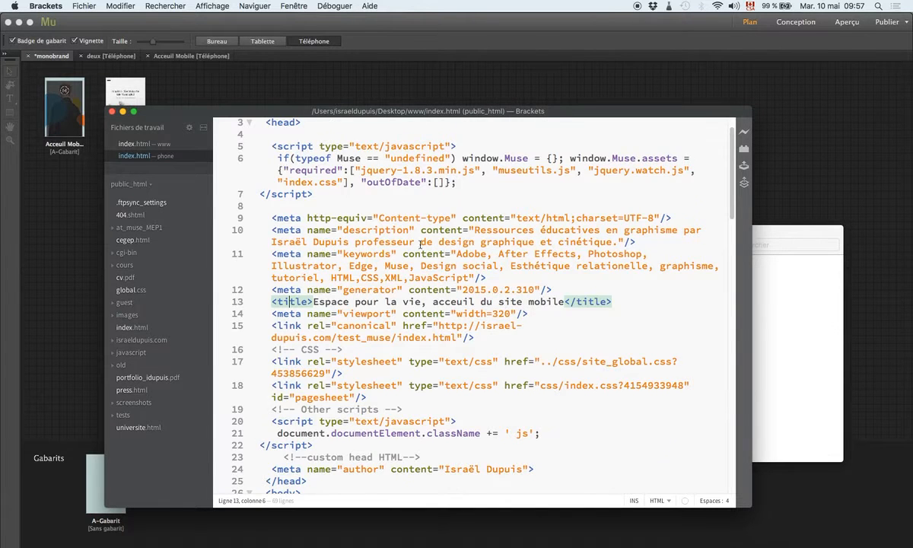
pyautogui.click(384, 179)
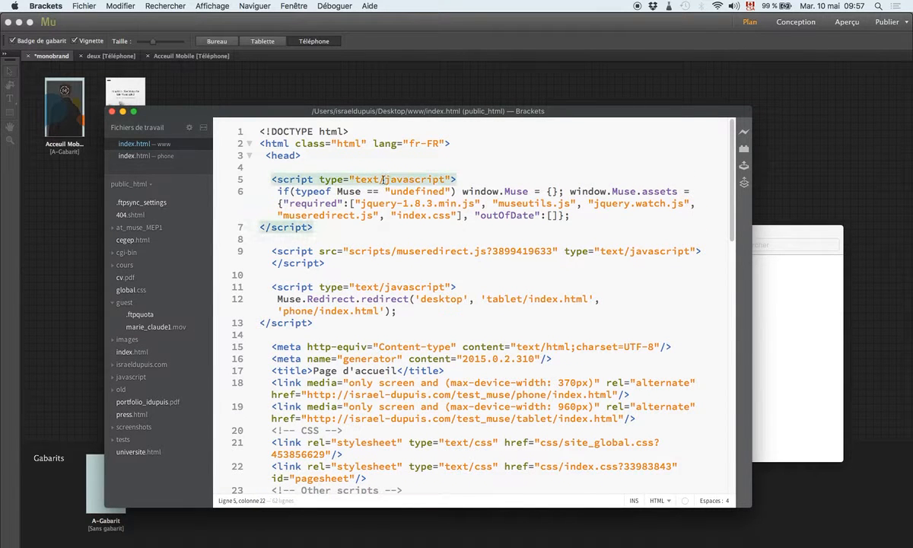
pyautogui.click(322, 251)
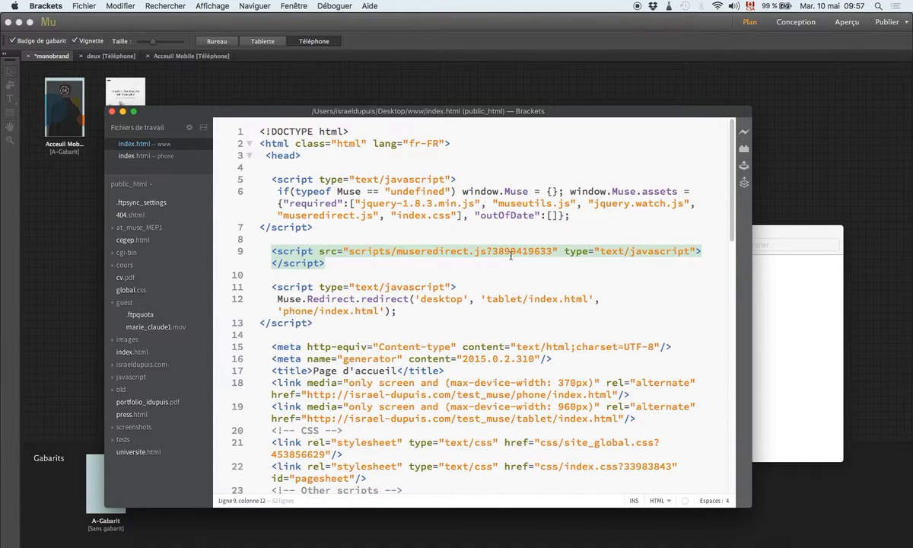
# Step: Switch to Finder and preview museredirect.js from the scripts folder with Quick Look, closing the preview after reading
pyautogui.click(783, 339)
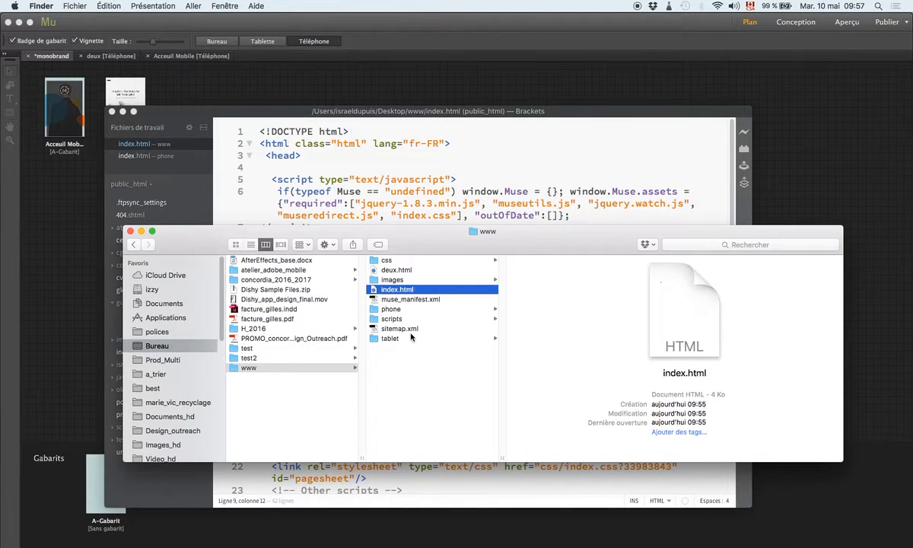
pyautogui.click(391, 318)
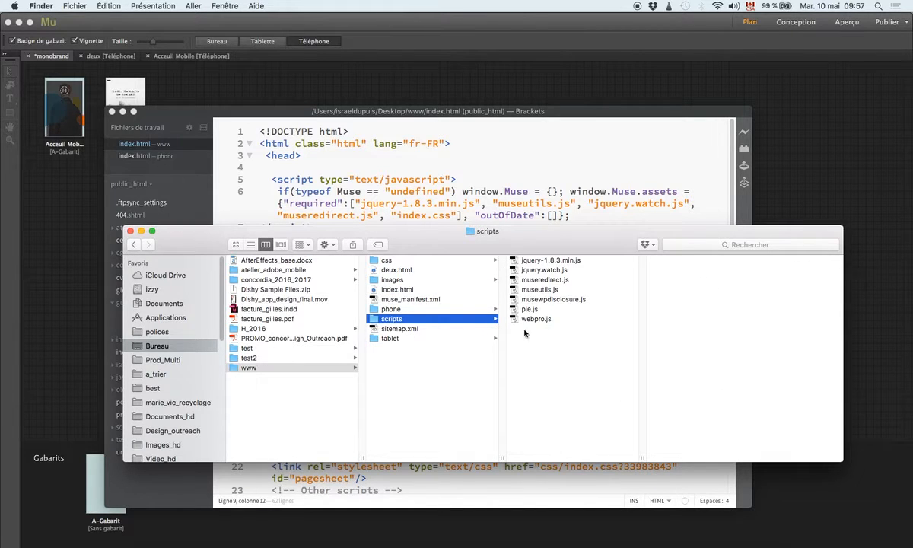
pyautogui.click(546, 281)
pyautogui.press('space')
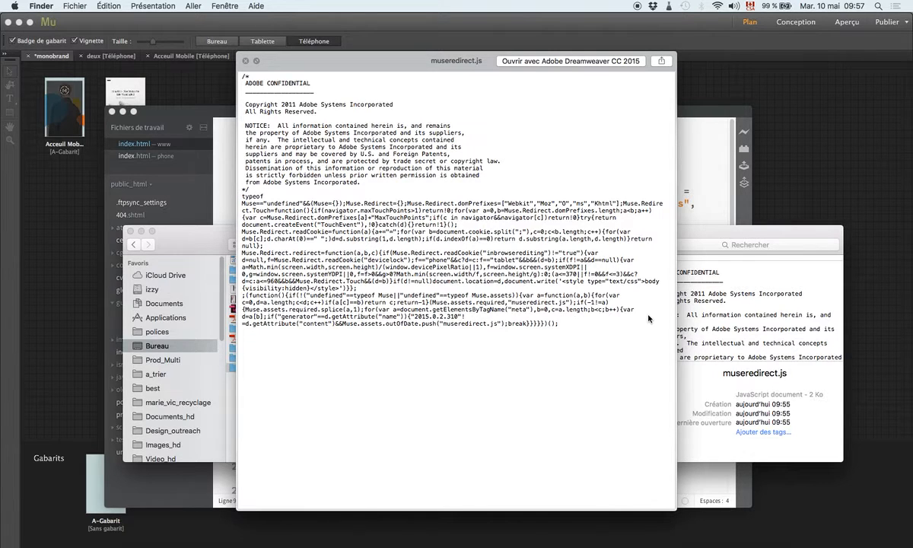
pyautogui.press('space')
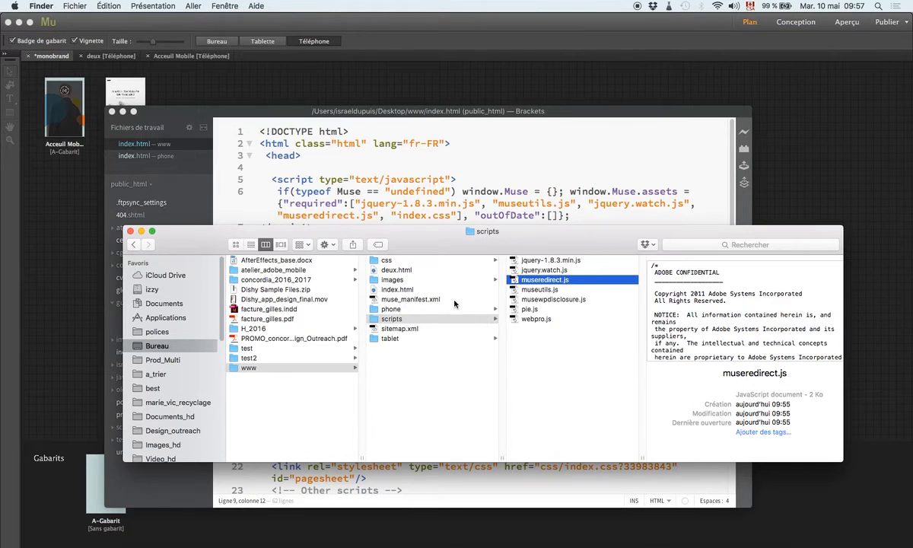
# Step: Preview index.css from the css folder with Quick Look and close the preview
pyautogui.click(429, 262)
pyautogui.click(555, 269)
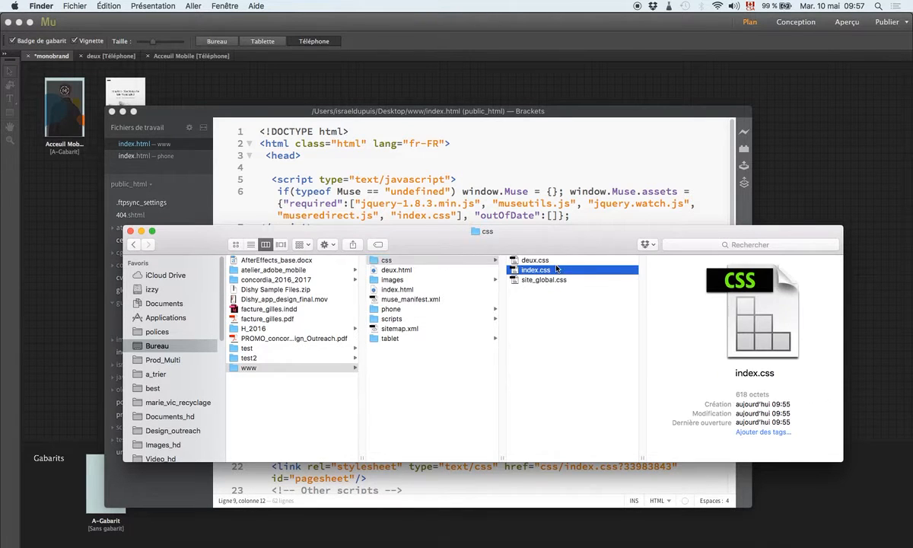
pyautogui.press('space')
pyautogui.press('space')
# Step: Select all nine items inside the www folder and compress them into a ZIP archive
pyautogui.click(287, 375)
pyautogui.click(286, 368)
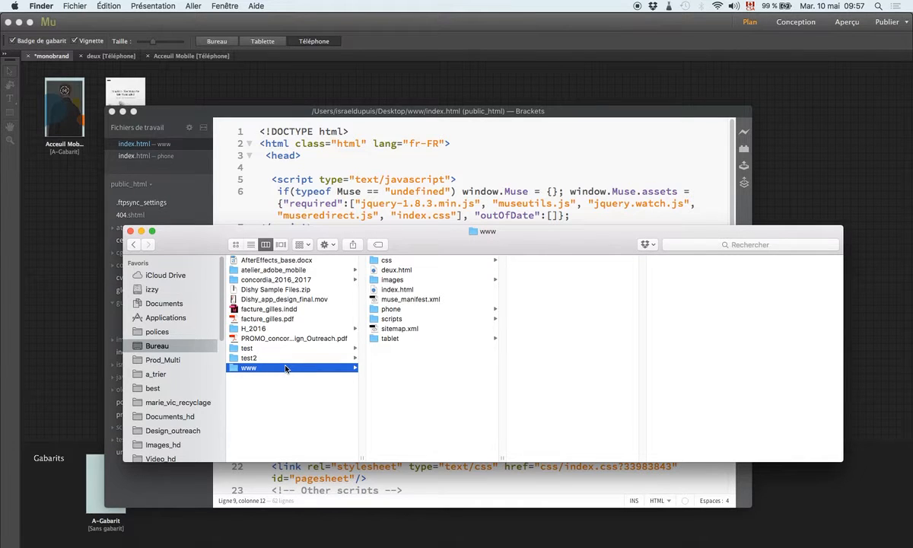
pyautogui.moveTo(412, 371); pyautogui.dragTo(398, 257)
pyautogui.click(397, 400)
pyautogui.moveTo(381, 361); pyautogui.dragTo(392, 245)
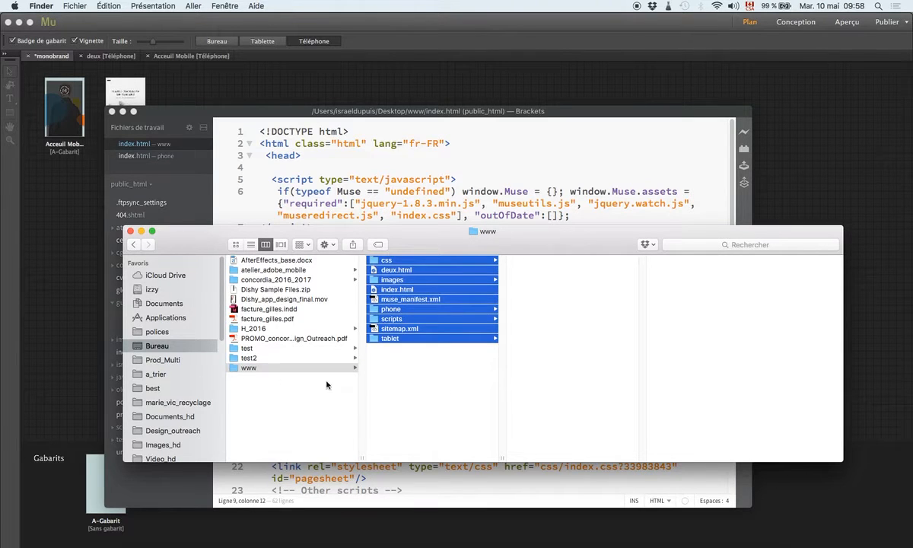
pyautogui.click(390, 361)
pyautogui.moveTo(394, 359); pyautogui.dragTo(395, 261)
pyautogui.rightClick(438, 324)
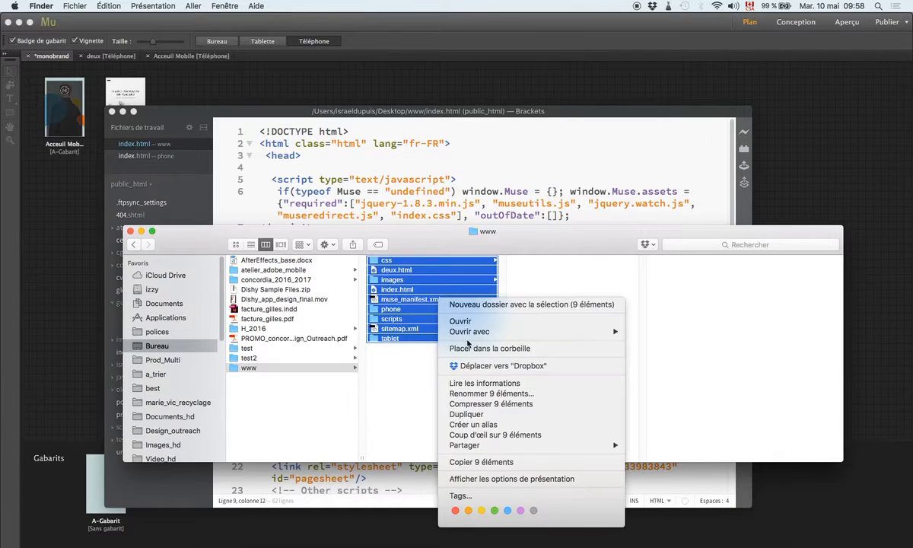
pyautogui.click(496, 404)
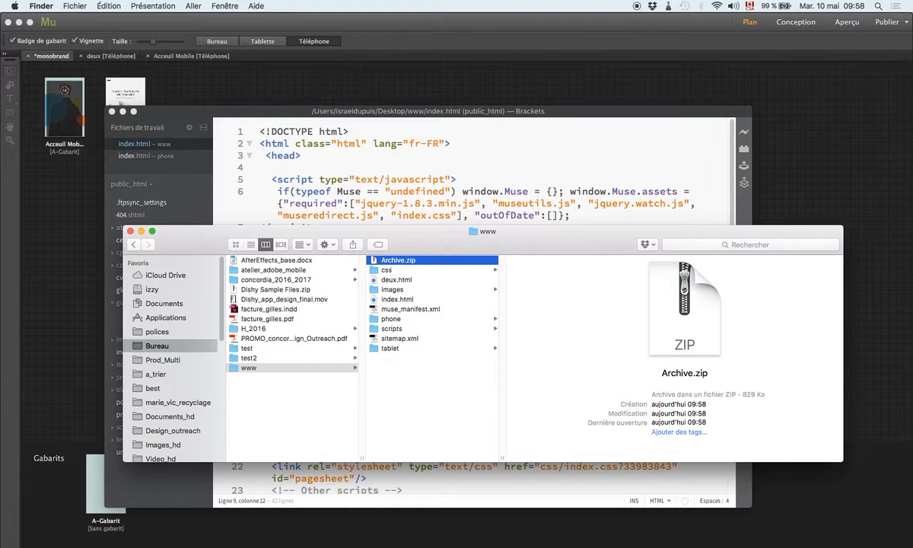
# Step: Switch to Safari on the GoDaddy site and go to the account's My Products page
pyautogui.moveTo(912, 72); pyautogui.dragTo(227, 28)
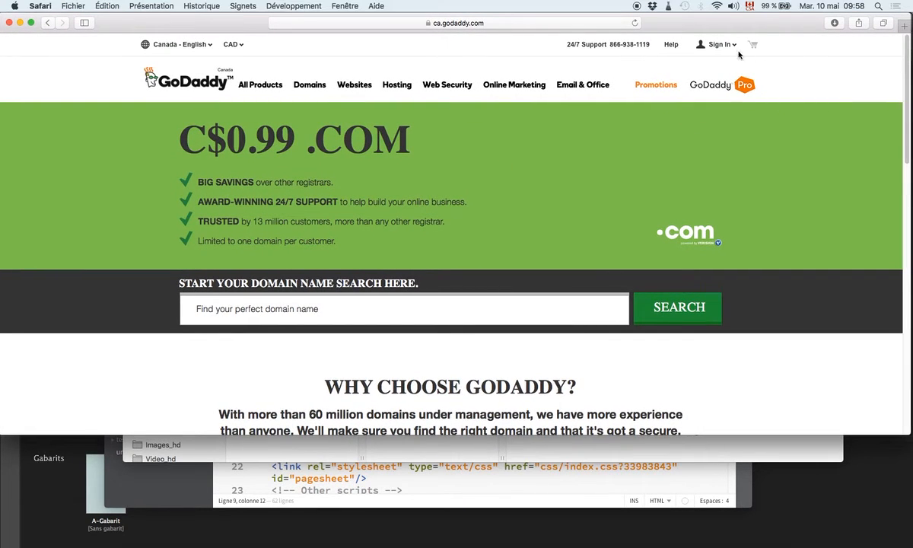
pyautogui.click(729, 47)
pyautogui.click(574, 180)
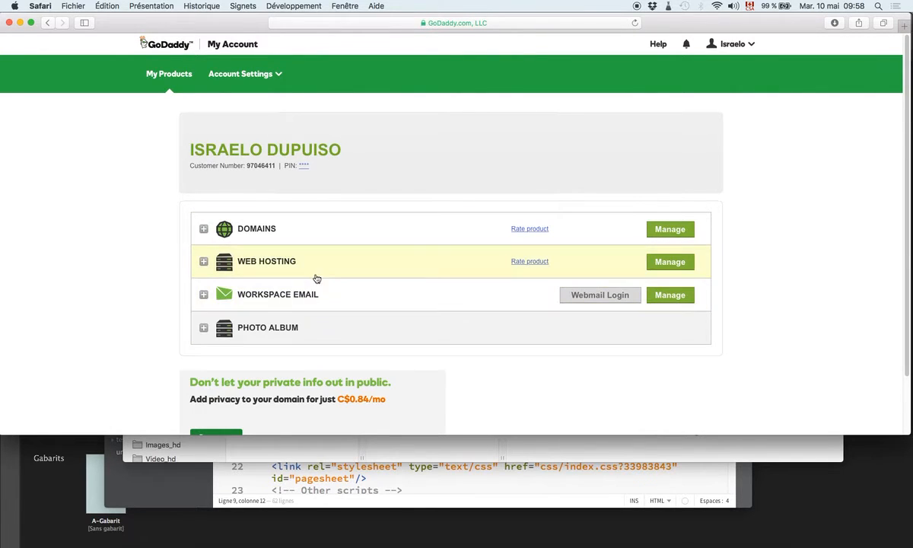
# Step: Open the cPanel management page of the web hosting account and dismiss the survey pop-up
pyautogui.click(683, 269)
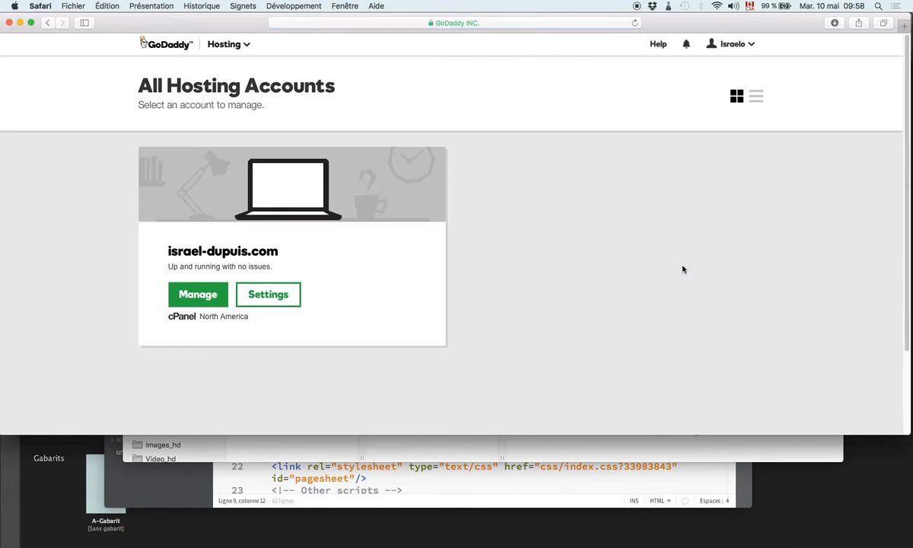
pyautogui.click(198, 295)
pyautogui.scroll(-2, 201, 294)
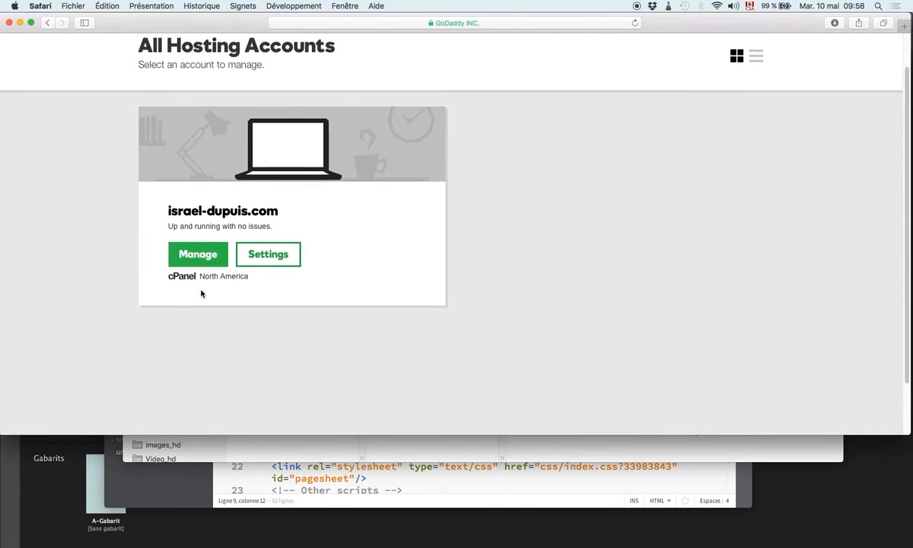
pyautogui.click(634, 24)
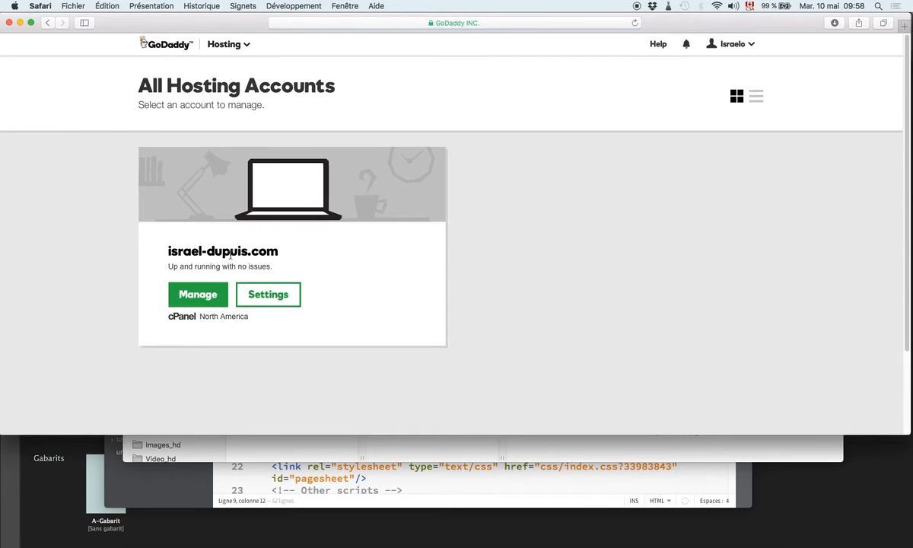
pyautogui.click(198, 295)
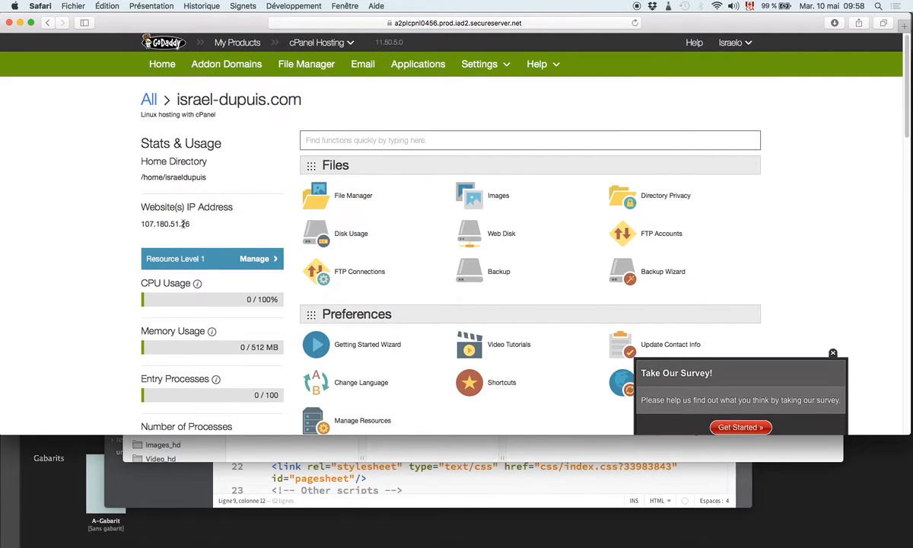
pyautogui.click(832, 351)
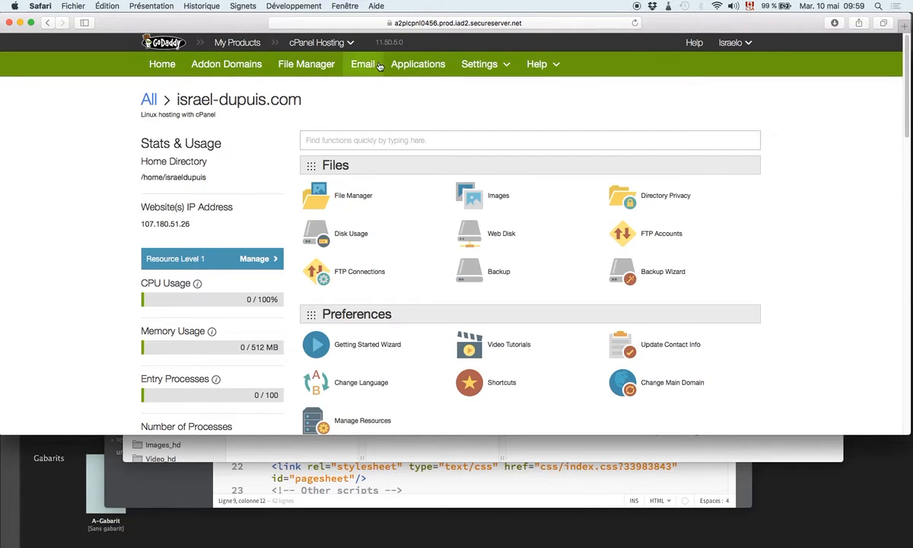
# Step: Look through the cPanel home page's function groups, from Files and Preferences down to Software and Advanced
pyautogui.scroll(-3, 381, 183)
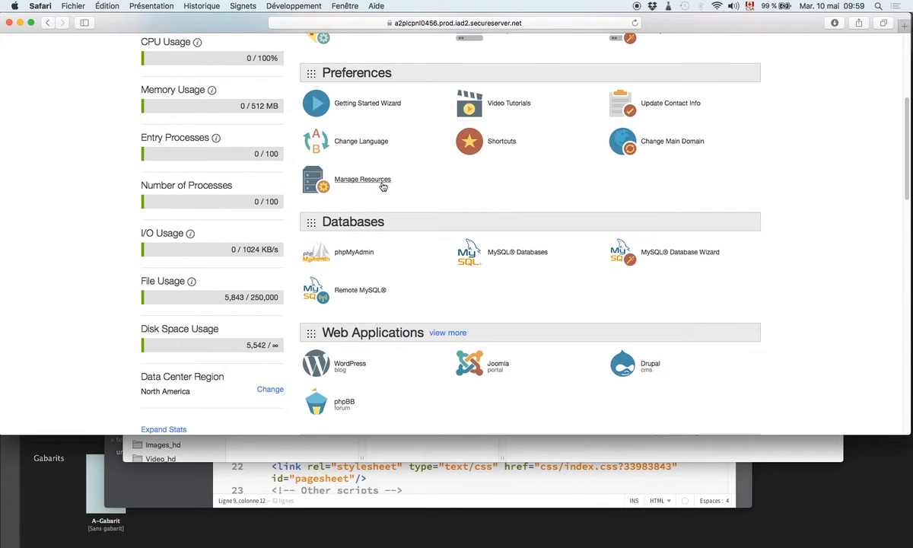
pyautogui.scroll(3, 382, 186)
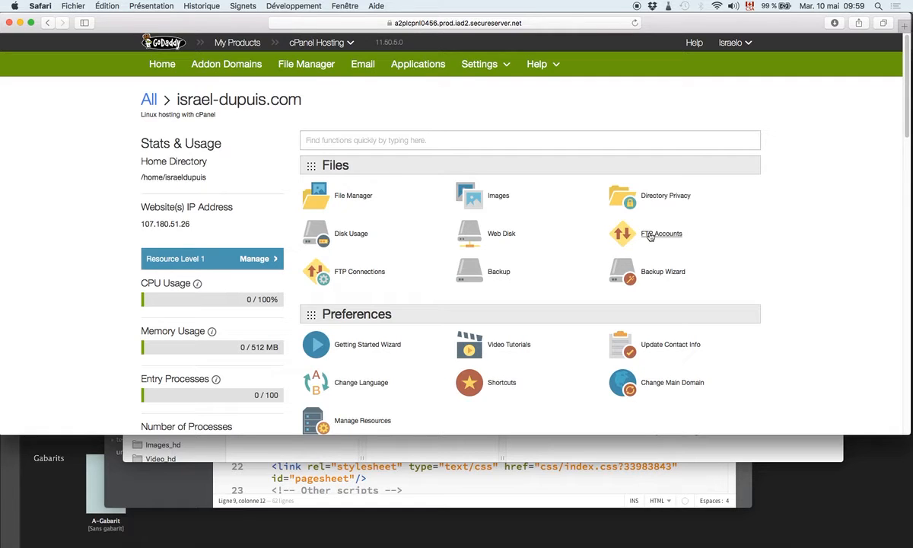
pyautogui.scroll(-10, 662, 251)
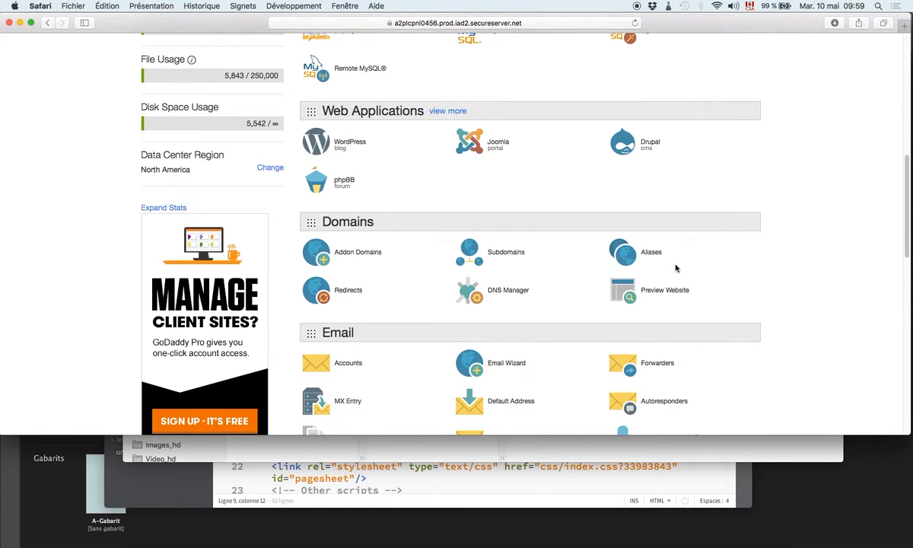
pyautogui.scroll(-2, 405, 388)
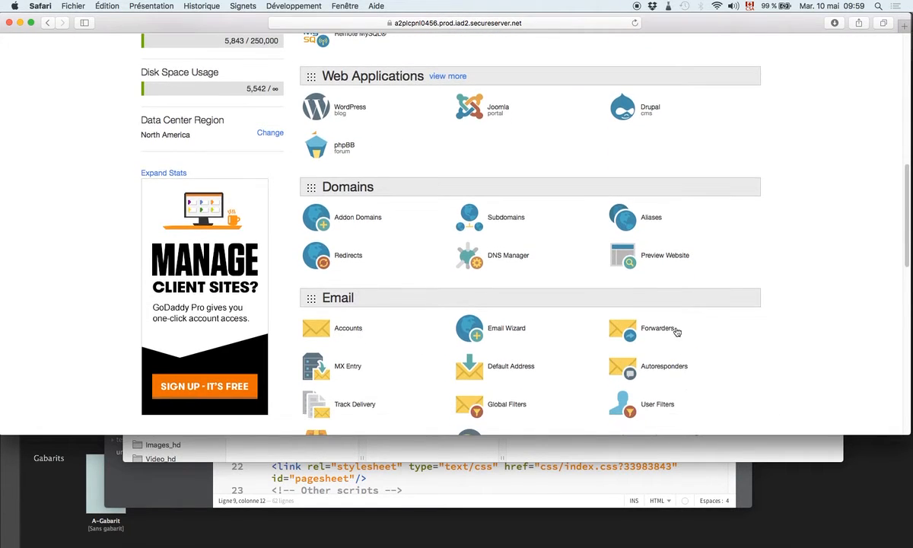
pyautogui.scroll(-5, 619, 366)
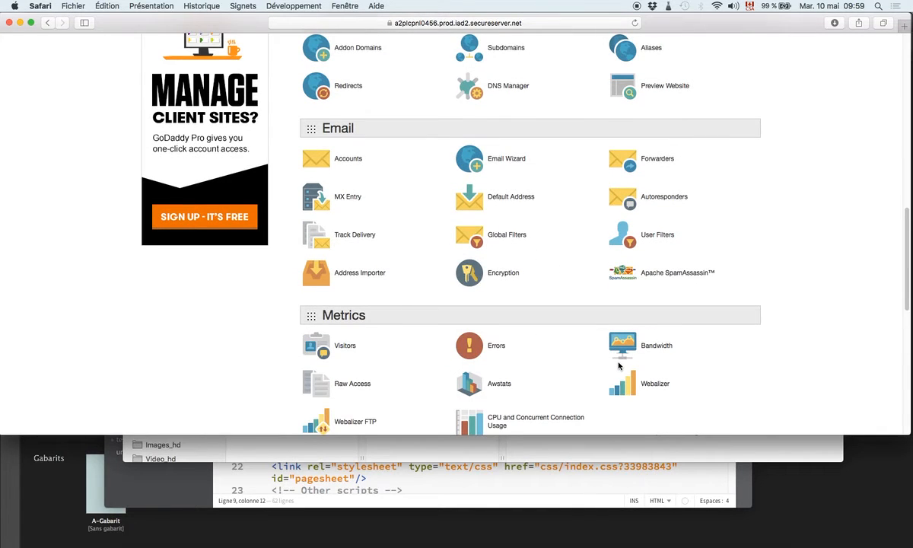
pyautogui.scroll(-5, 618, 366)
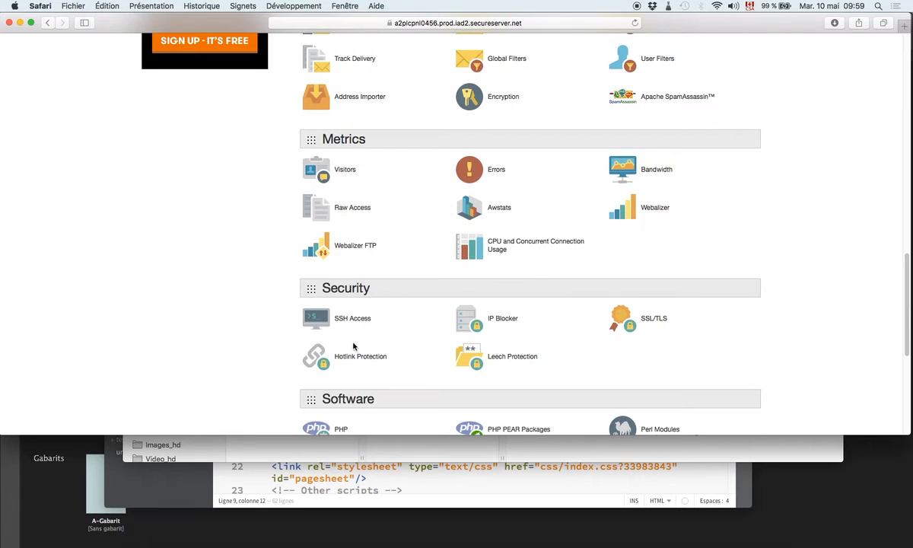
pyautogui.scroll(-5, 612, 360)
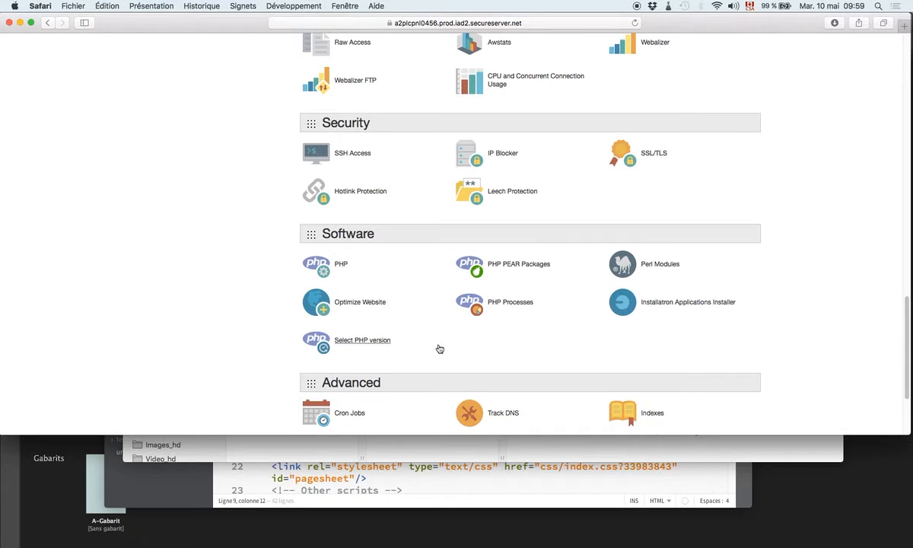
pyautogui.scroll(-4, 439, 349)
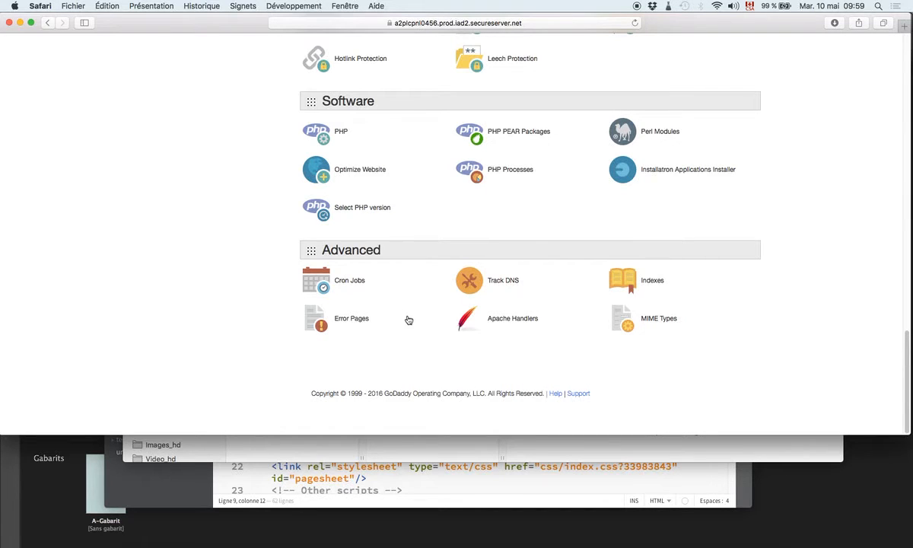
pyautogui.scroll(15, 415, 314)
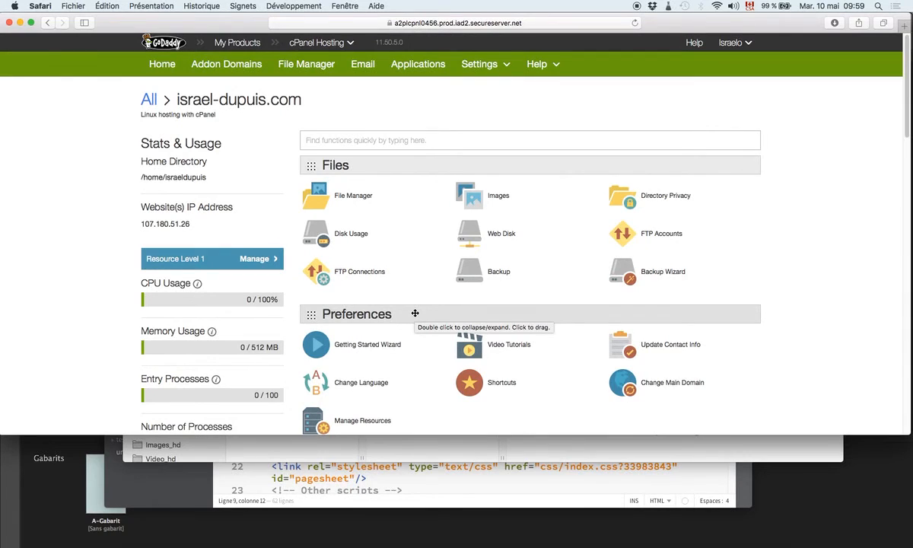
pyautogui.scroll(-15, 415, 314)
pyautogui.scroll(15, 417, 315)
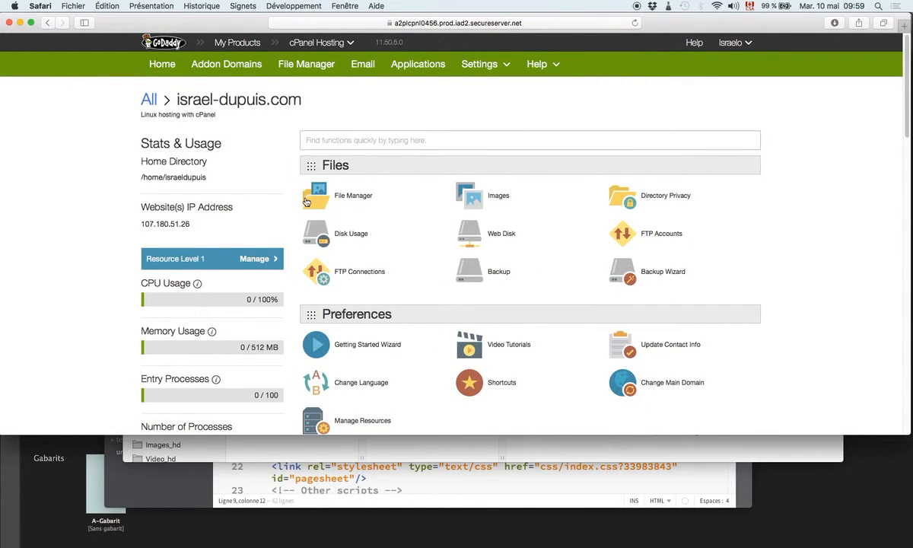
# Step: Open the cPanel File Manager and create a folder named test_muse inside public_html
pyautogui.click(331, 195)
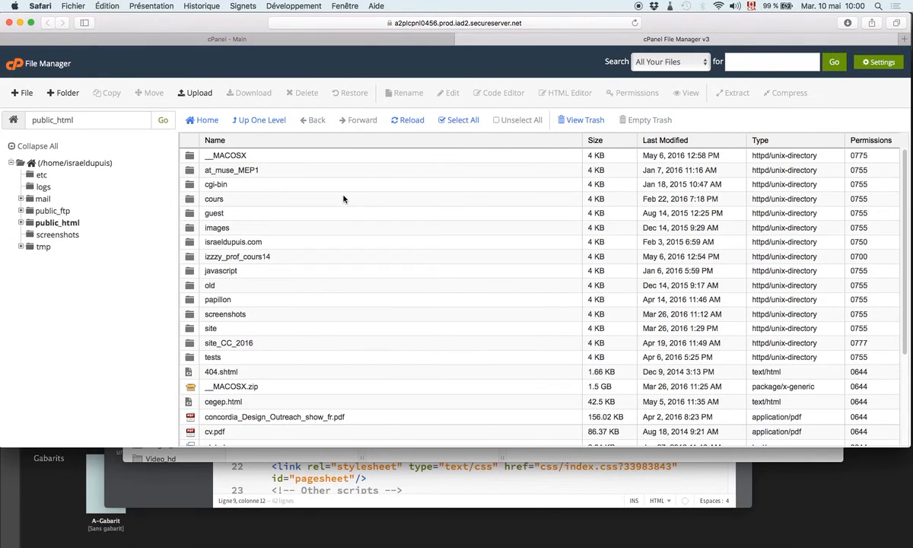
pyautogui.click(58, 223)
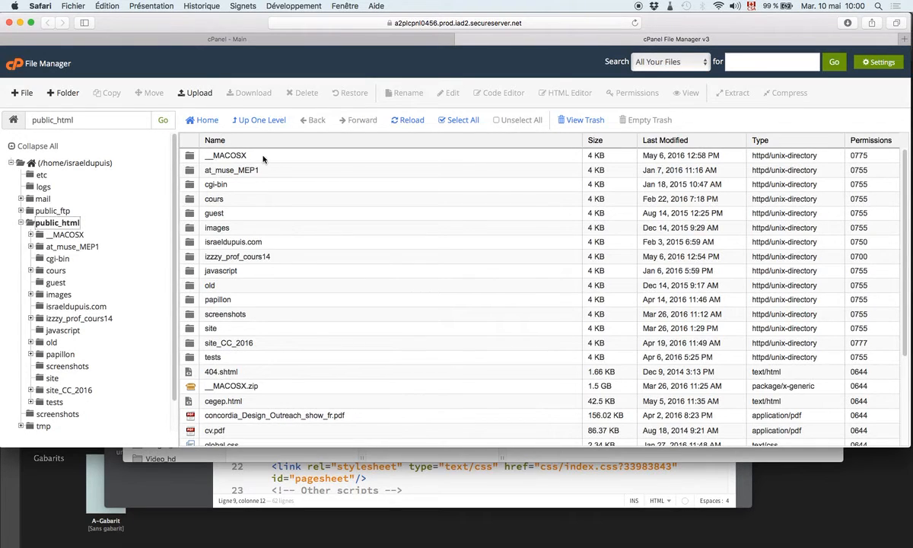
pyautogui.click(69, 95)
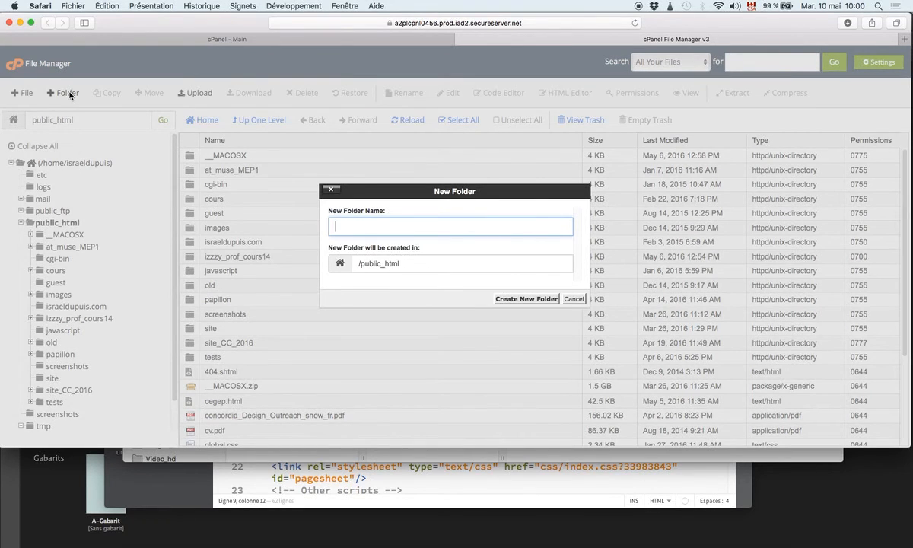
pyautogui.write('test_muse')
pyautogui.click(539, 299)
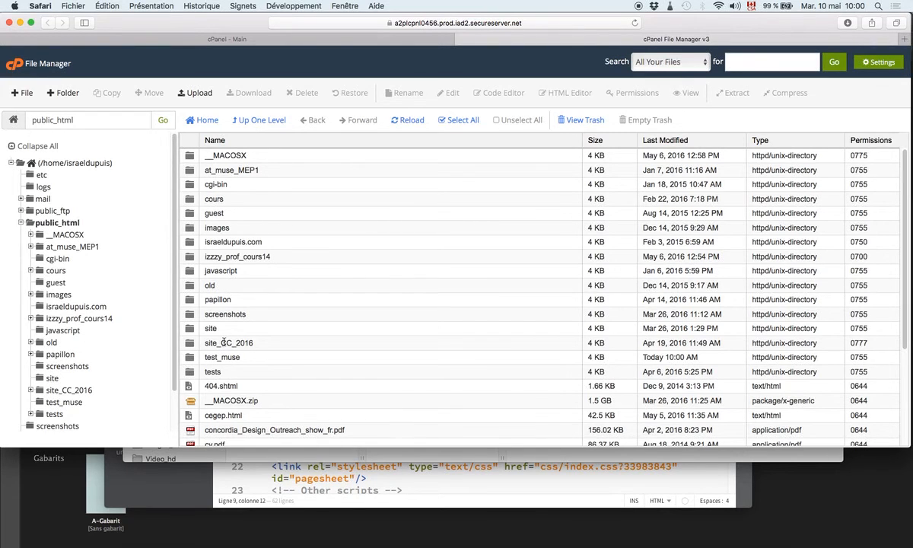
# Step: Upload Archive.zip from the desktop's www folder into the test_muse folder and return to that folder's listing
pyautogui.click(188, 357)
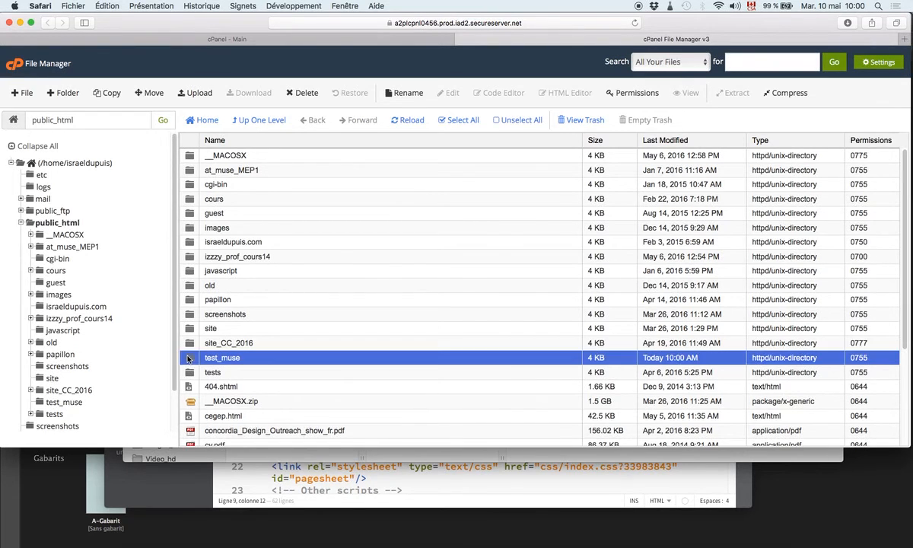
pyautogui.doubleClick(188, 358)
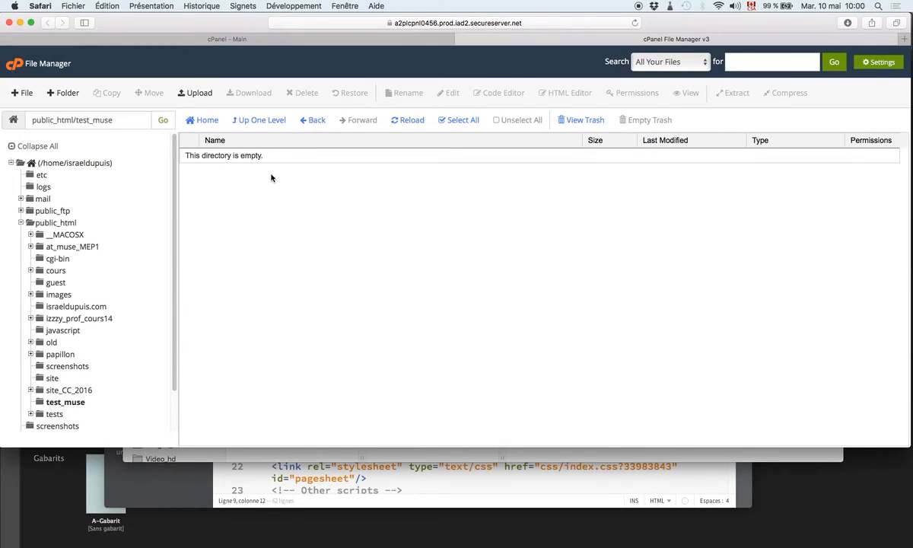
pyautogui.click(191, 93)
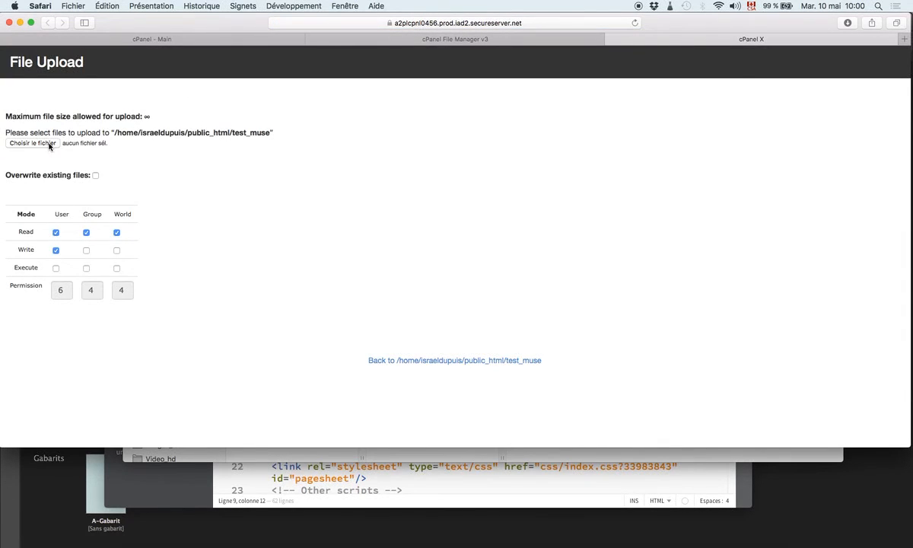
pyautogui.click(31, 143)
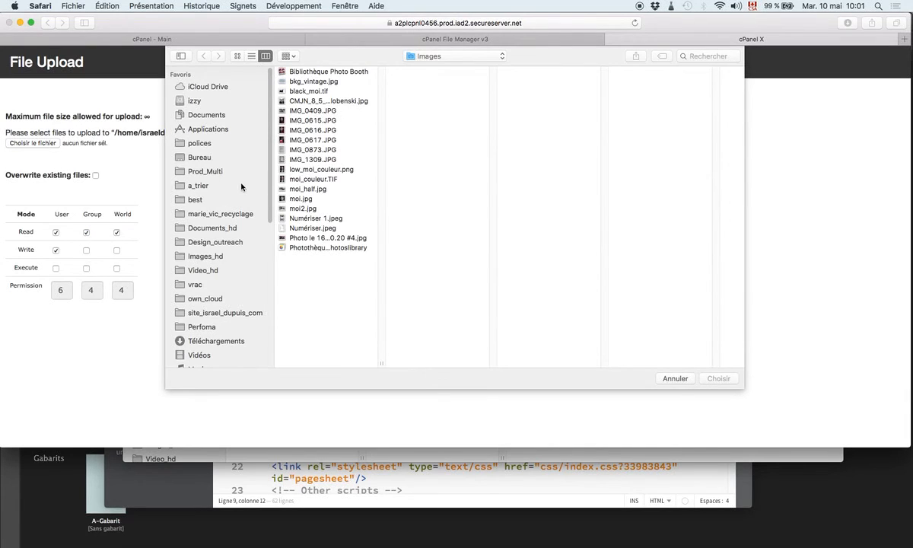
pyautogui.click(191, 156)
pyautogui.click(318, 180)
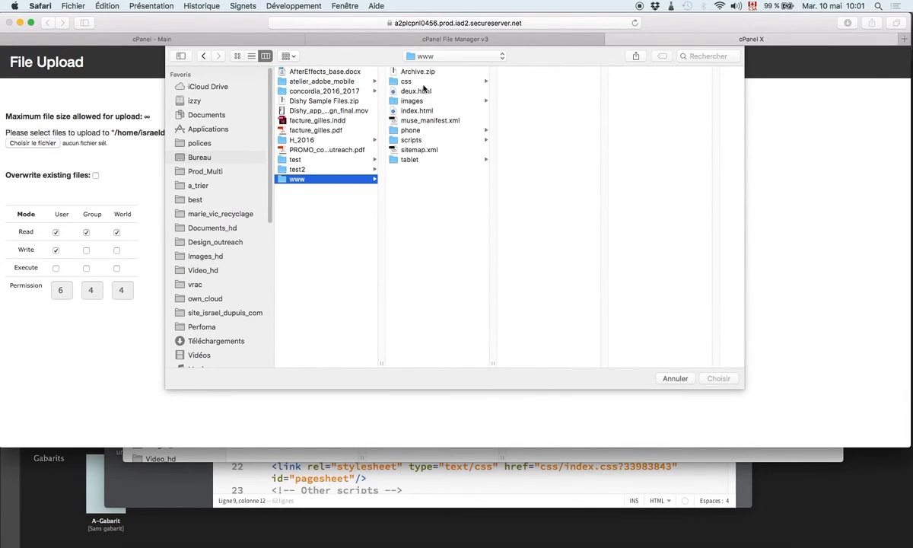
pyautogui.click(399, 72)
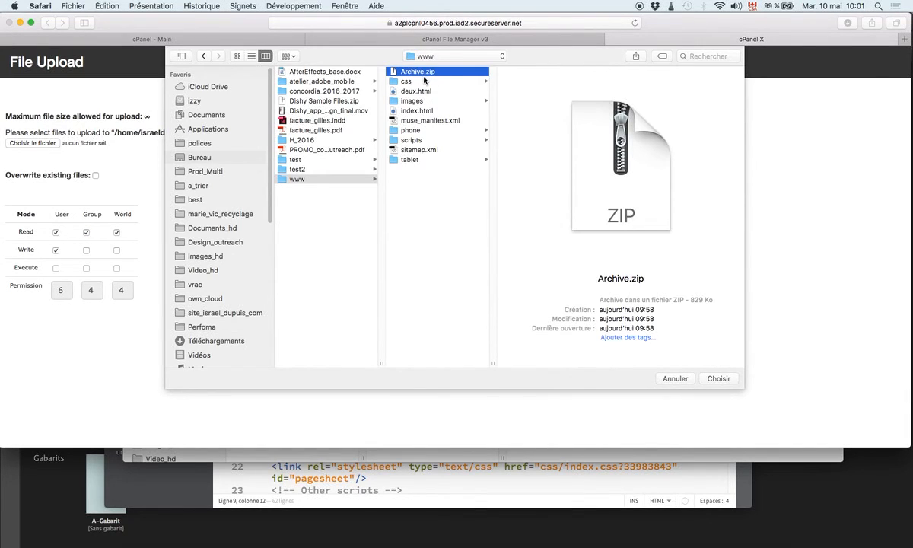
pyautogui.click(718, 377)
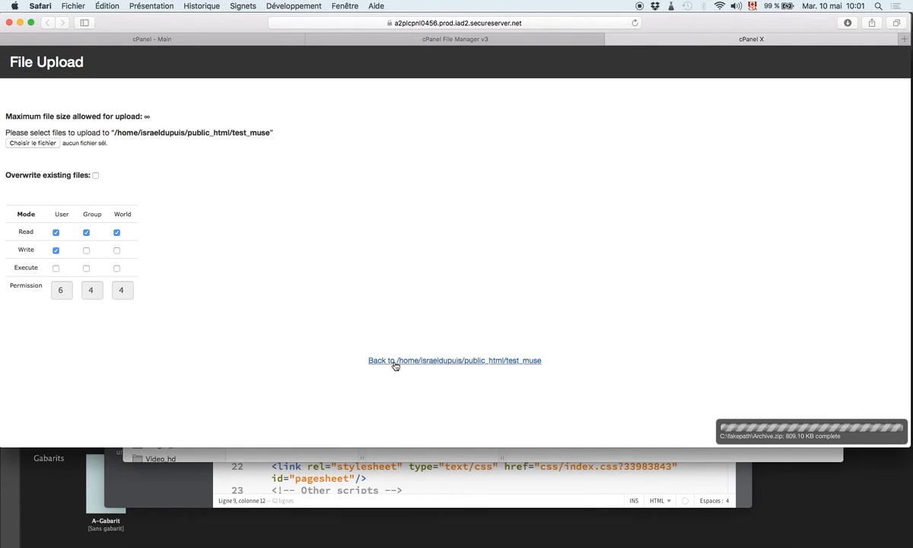
pyautogui.click(452, 360)
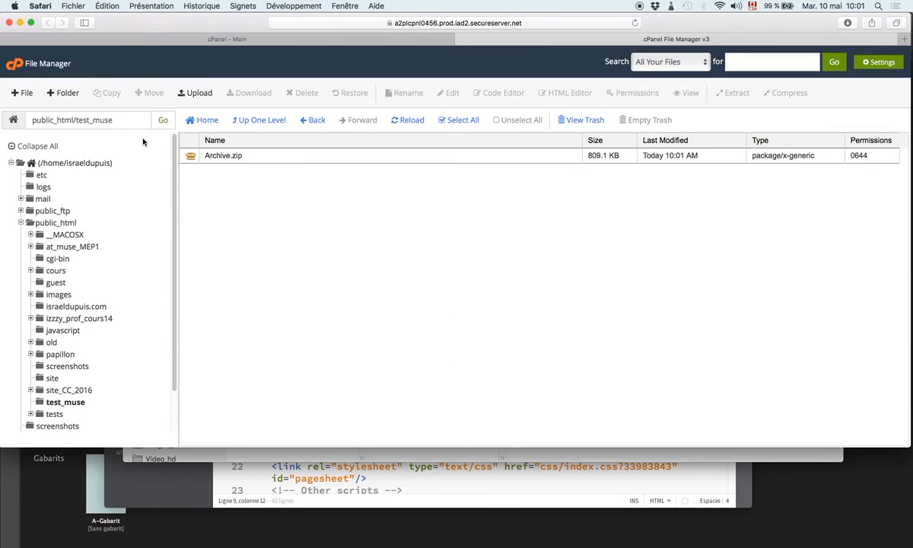
# Step: Extract Archive.zip into /public_html/test_muse and close the extraction results
pyautogui.click(233, 156)
pyautogui.rightClick(233, 156)
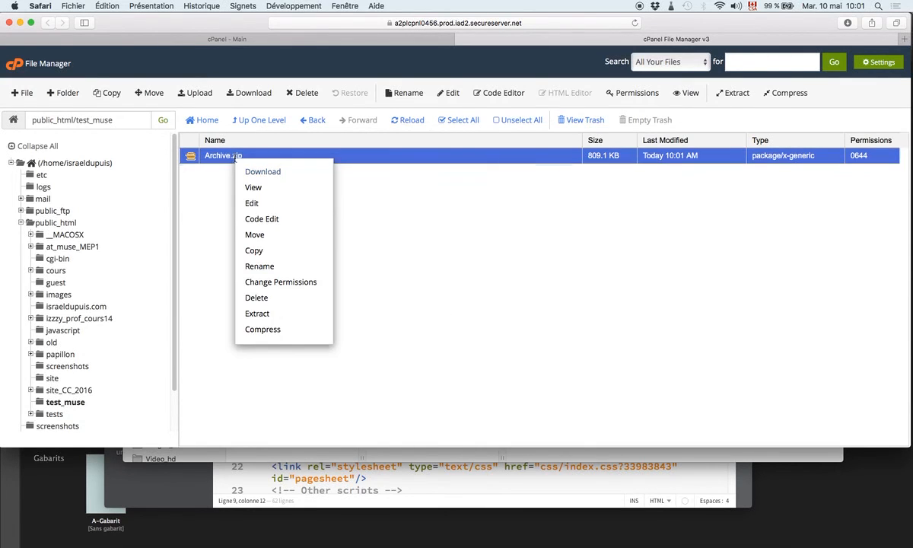
pyautogui.click(279, 313)
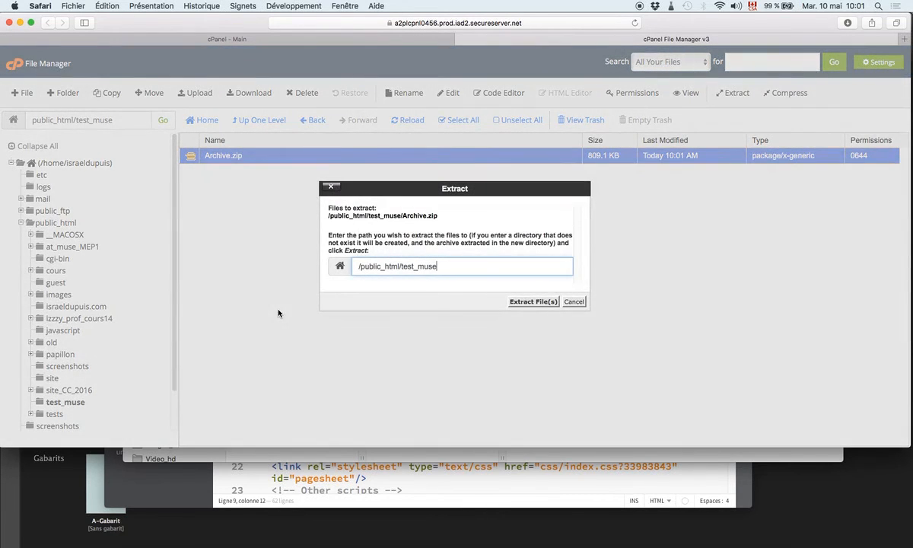
pyautogui.click(542, 303)
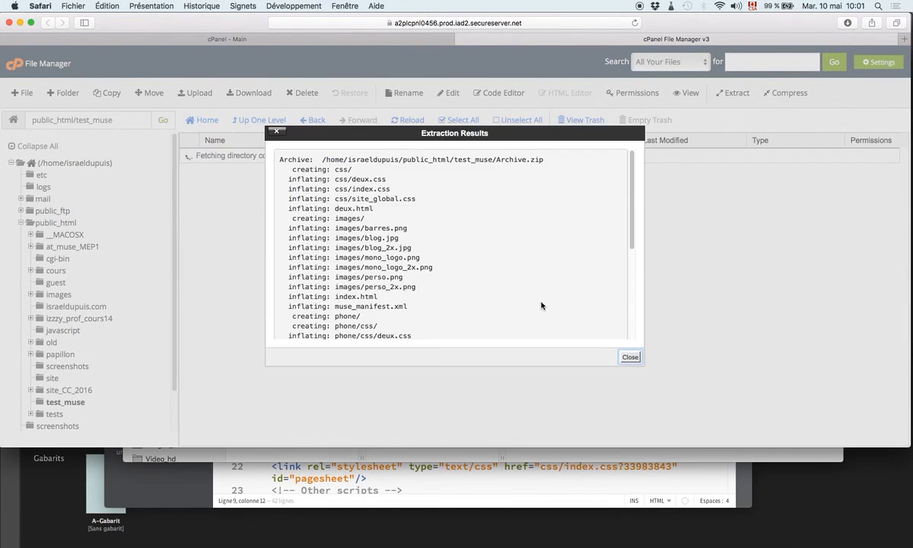
pyautogui.click(620, 356)
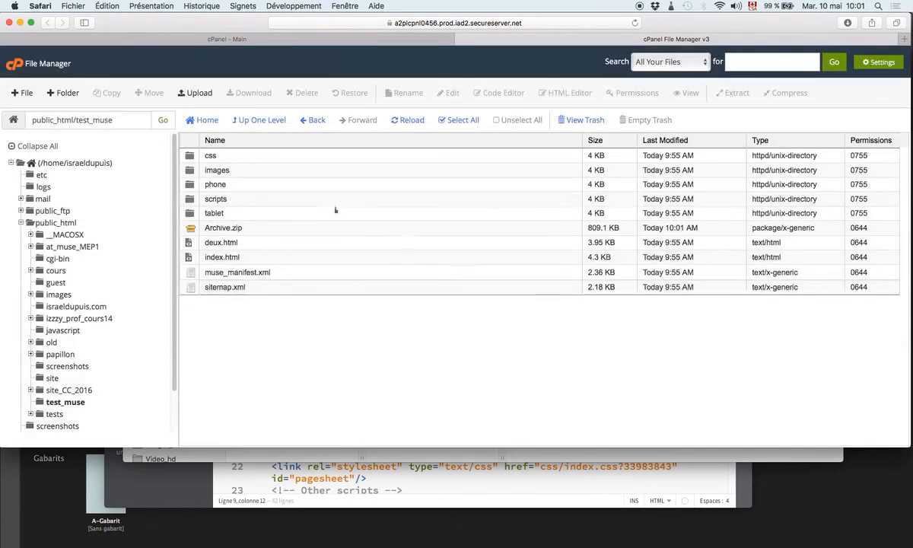
# Step: Move Archive.zip from the test_muse folder to the trash
pyautogui.click(224, 230)
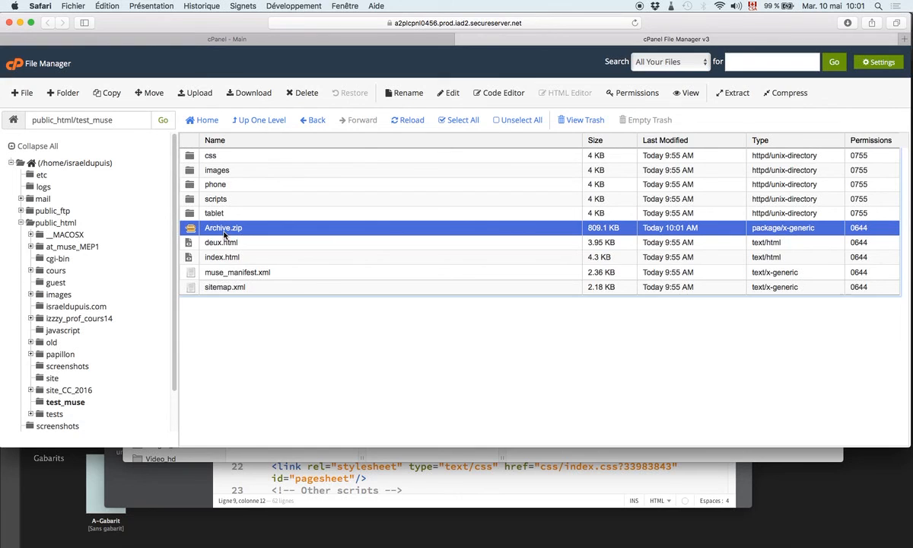
pyautogui.rightClick(239, 232)
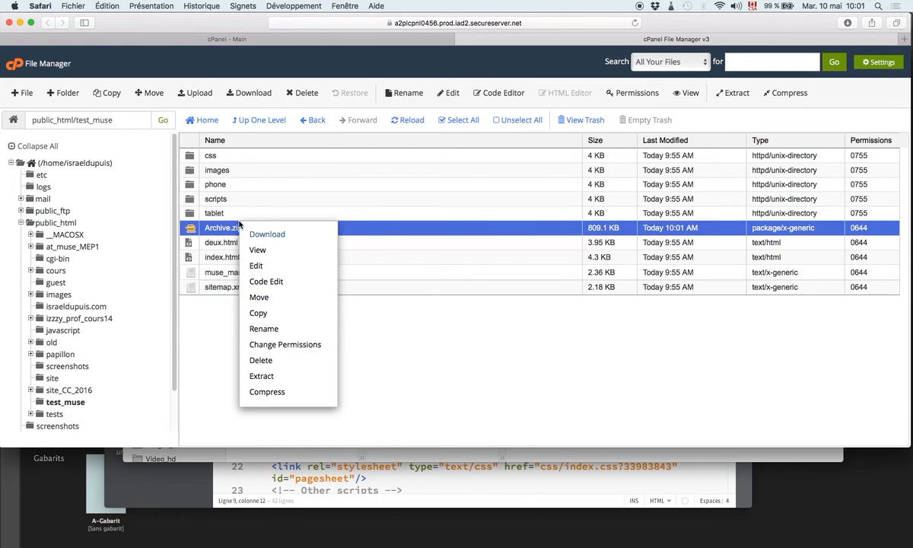
pyautogui.click(308, 361)
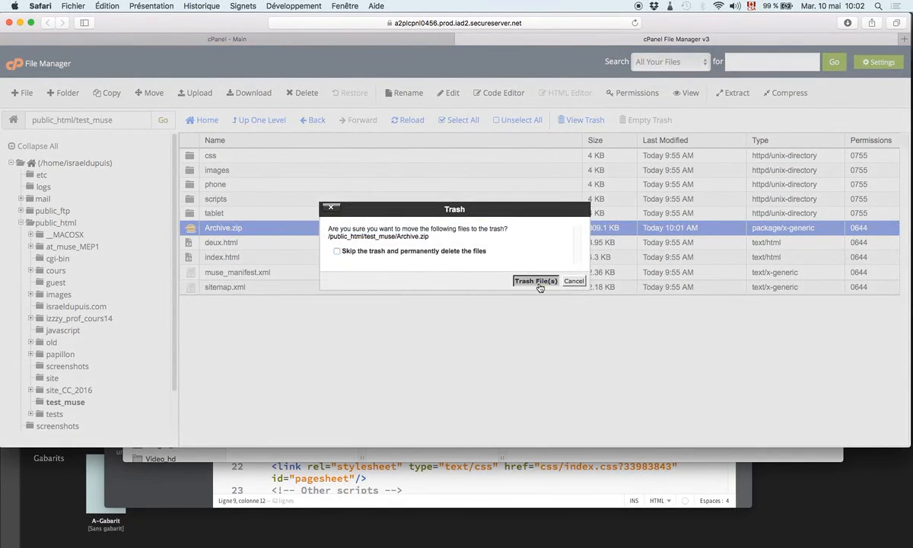
pyautogui.click(538, 284)
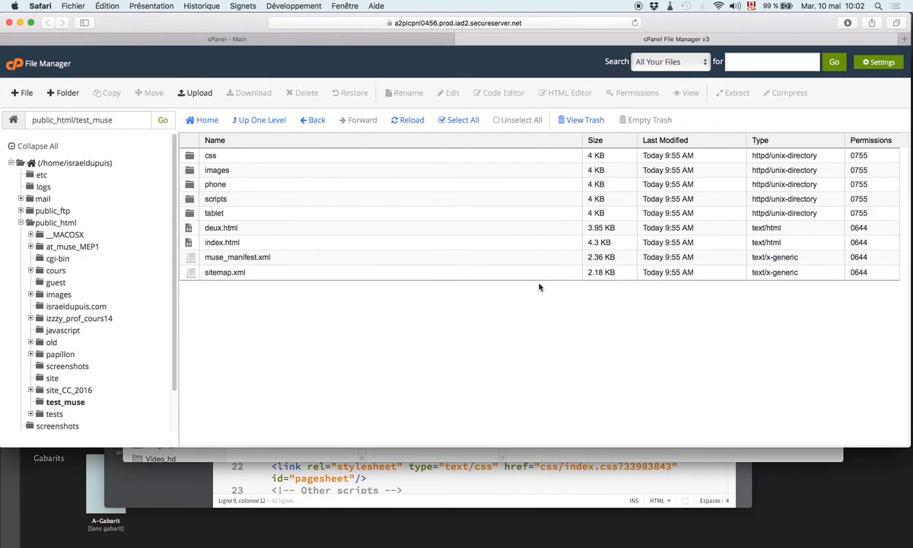
# Step: Load the test_muse folder of the hosted domain in a new browser window and show the page's full address
pyautogui.press('super+t')
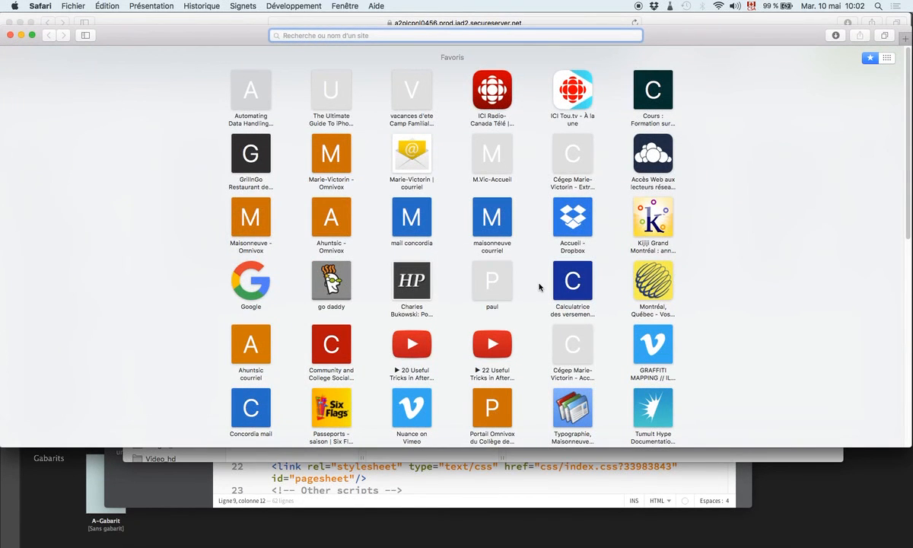
pyautogui.write('israel-dupuis.com//')
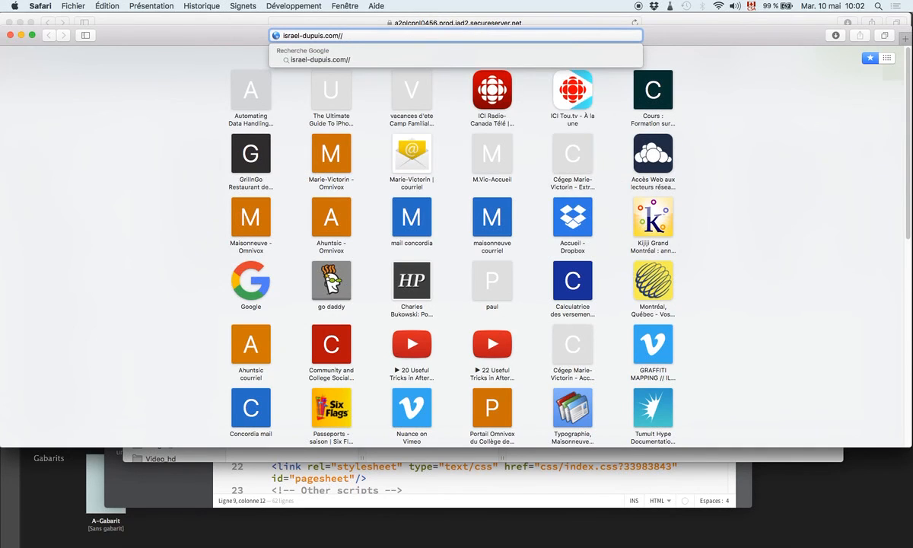
pyautogui.press('BackSpace')
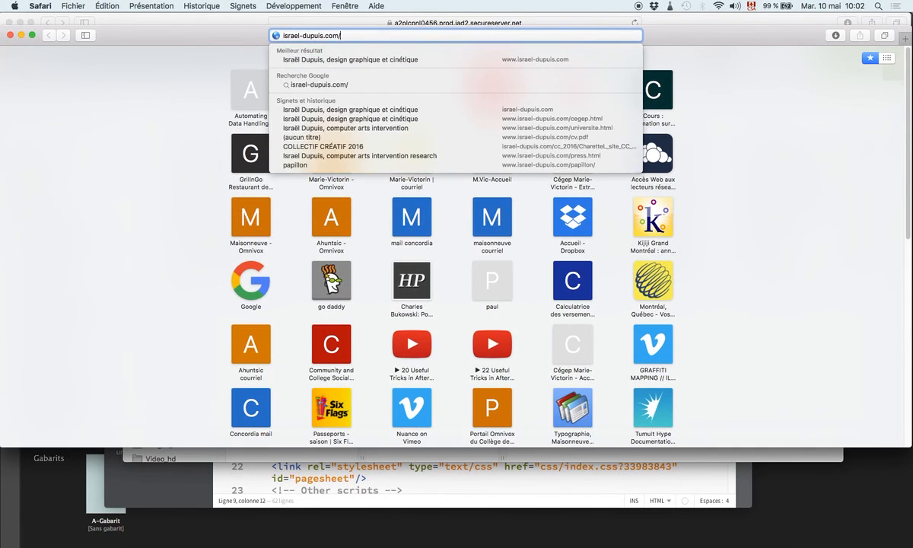
pyautogui.write('test_mu')
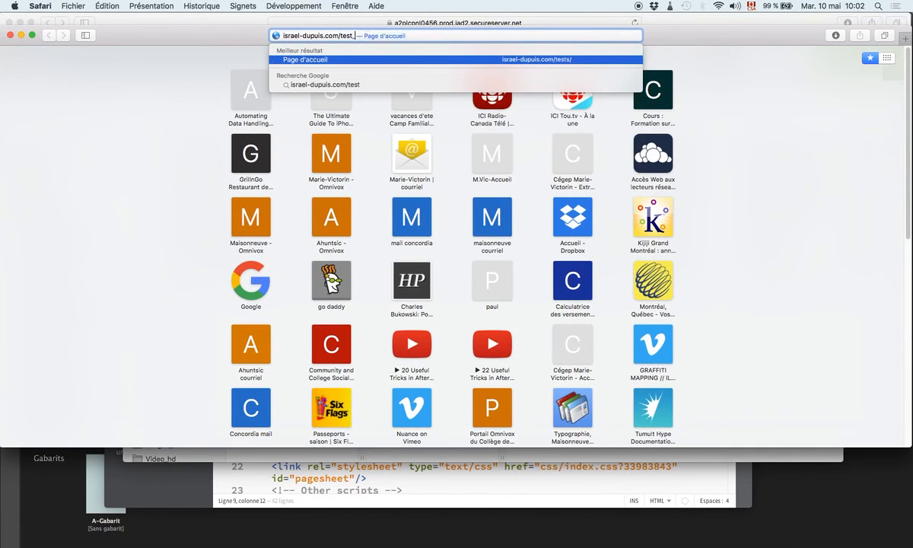
pyautogui.write('se')
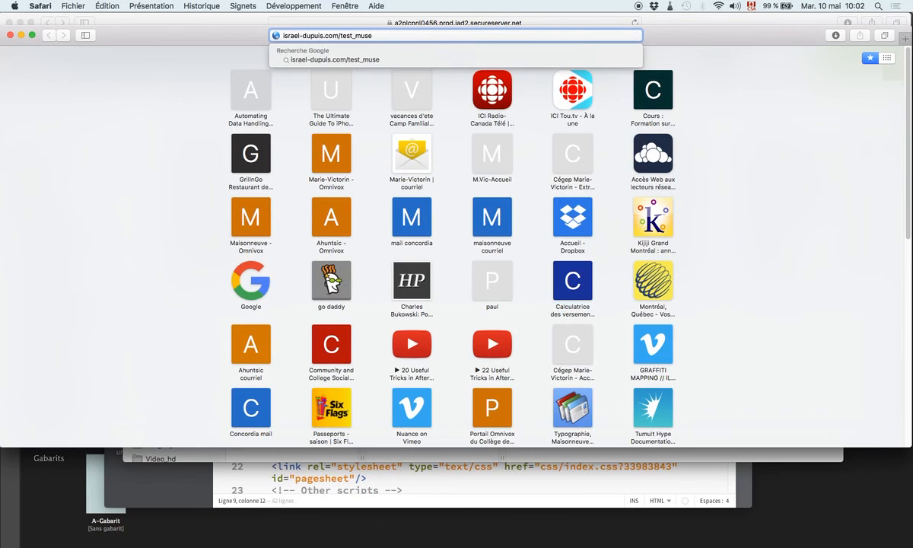
pyautogui.press('Return')
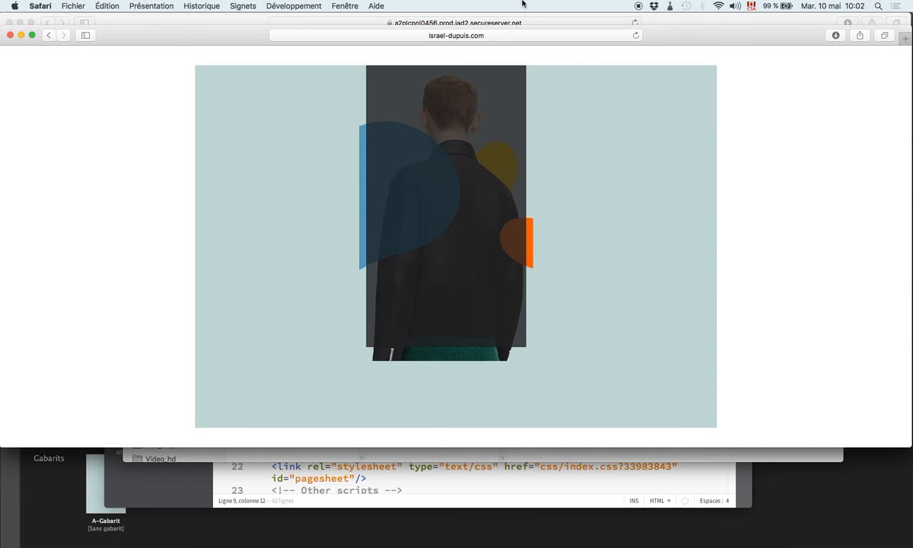
pyautogui.click(512, 34)
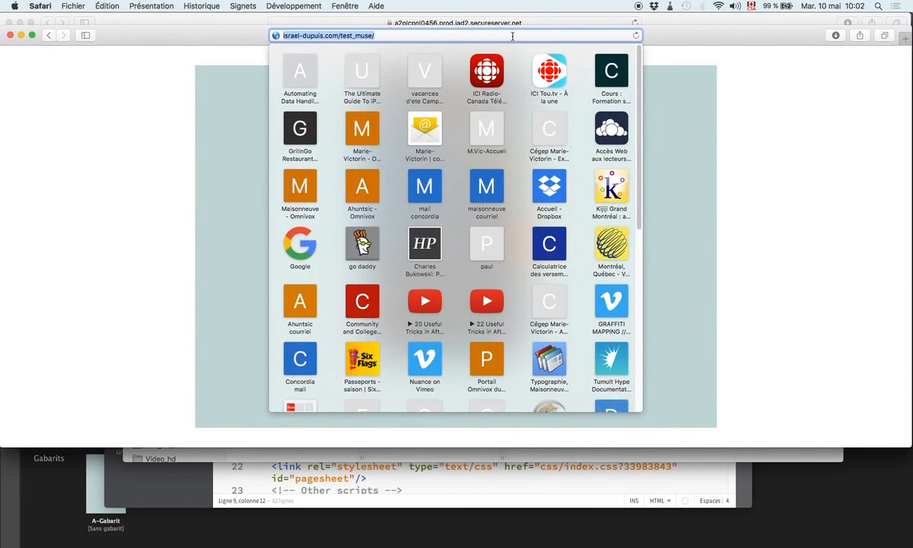
pyautogui.click(512, 35)
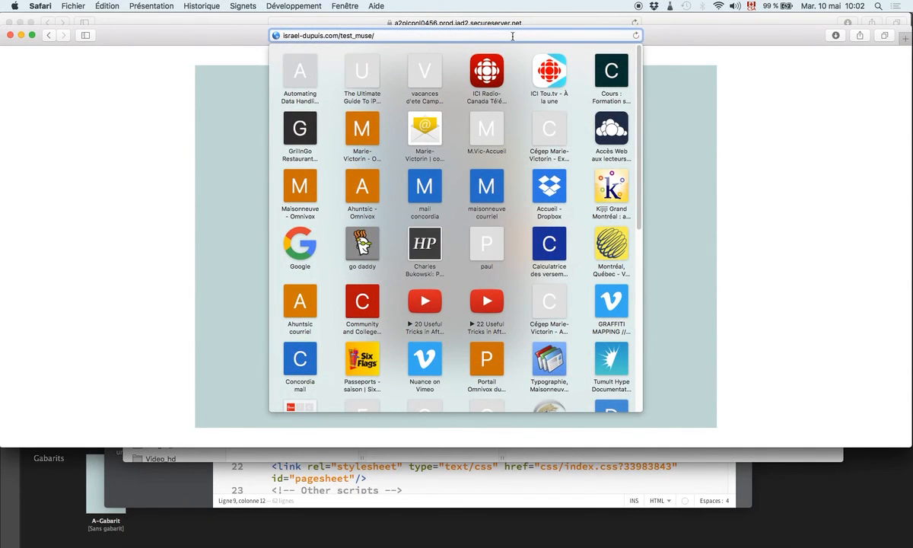